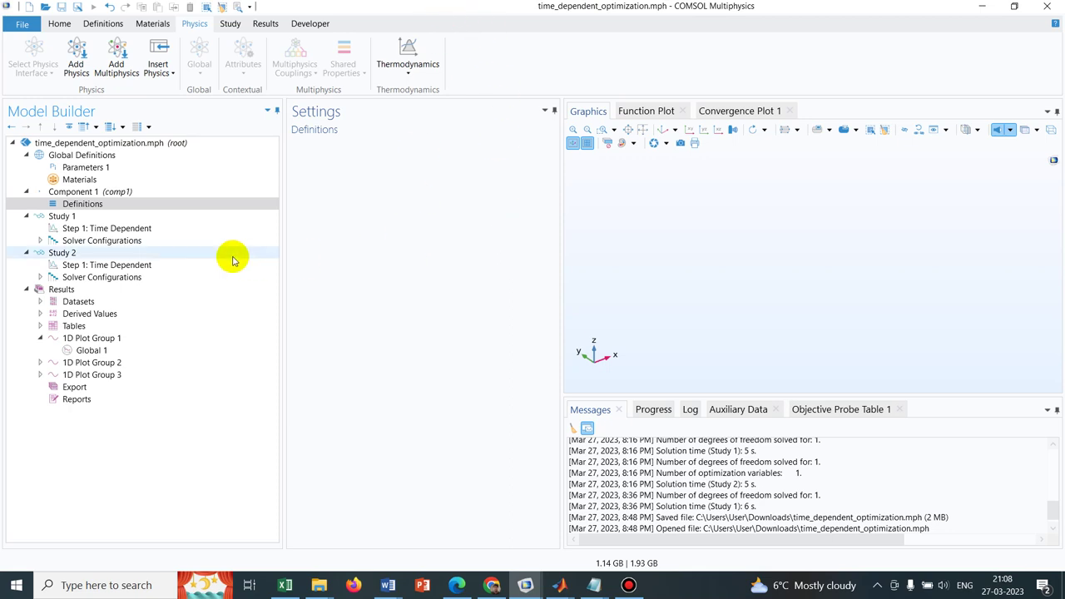
- Review the model parameters, then add Mathematics > ODE and DAE Interfaces > Global ODEs and DAEs to Component 1
left_click(79, 204)
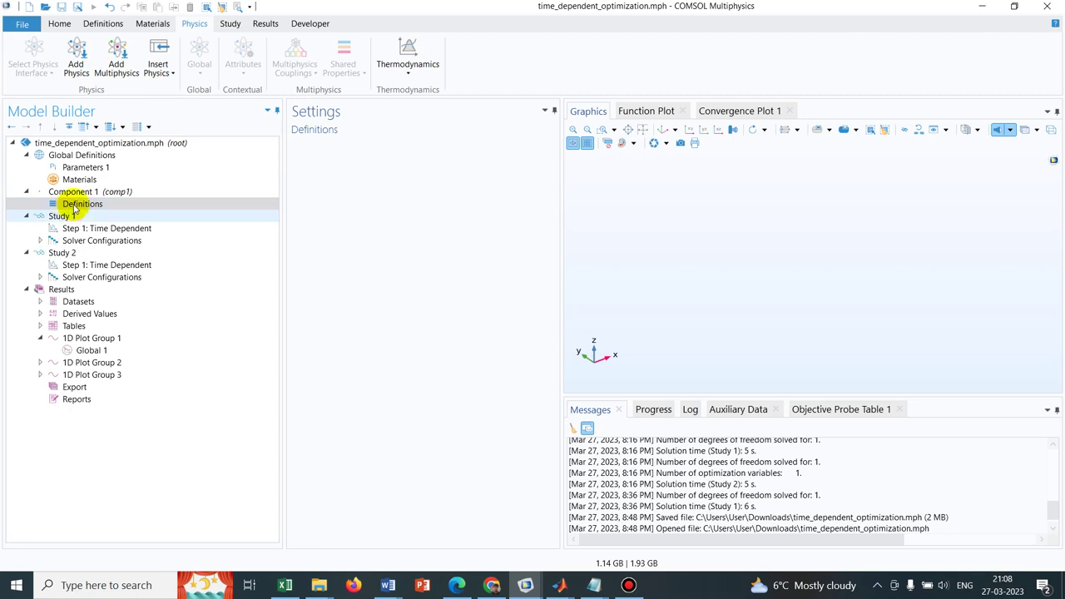
left_click(110, 167)
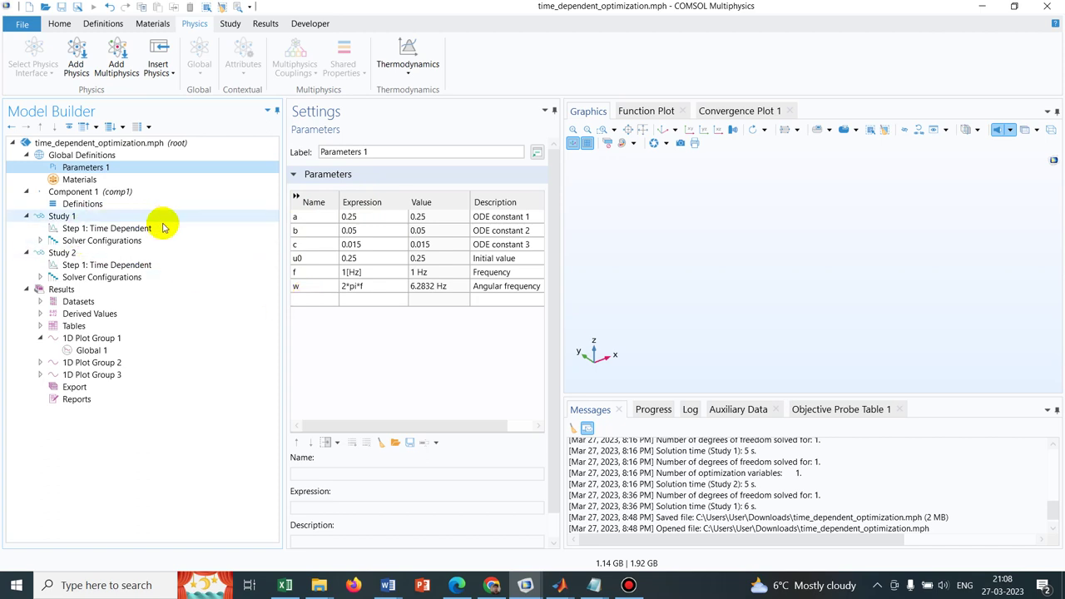
left_click(81, 67)
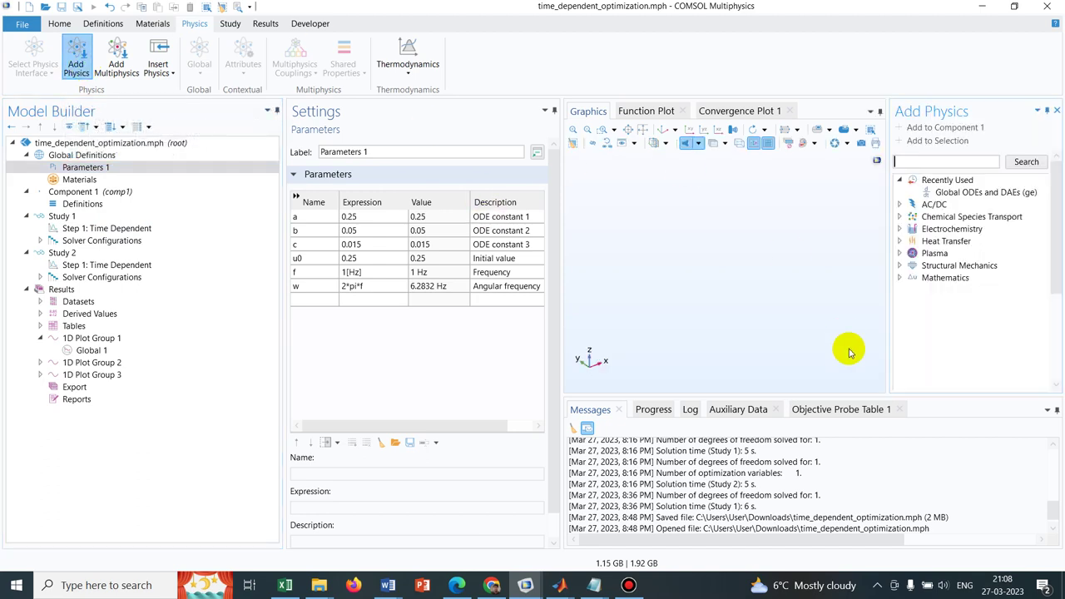
left_click(899, 277)
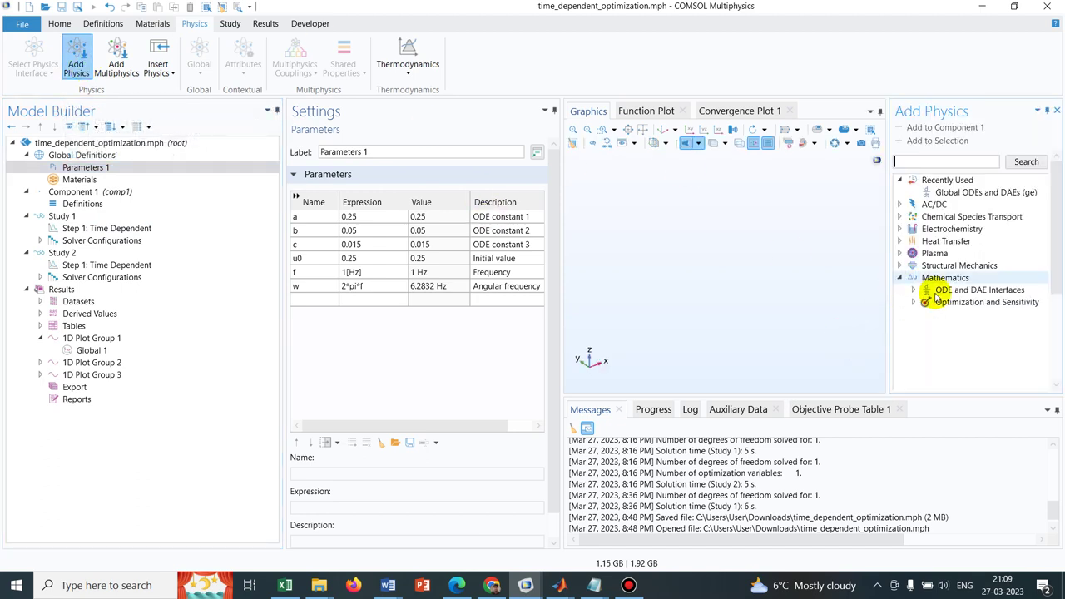
left_click(915, 290)
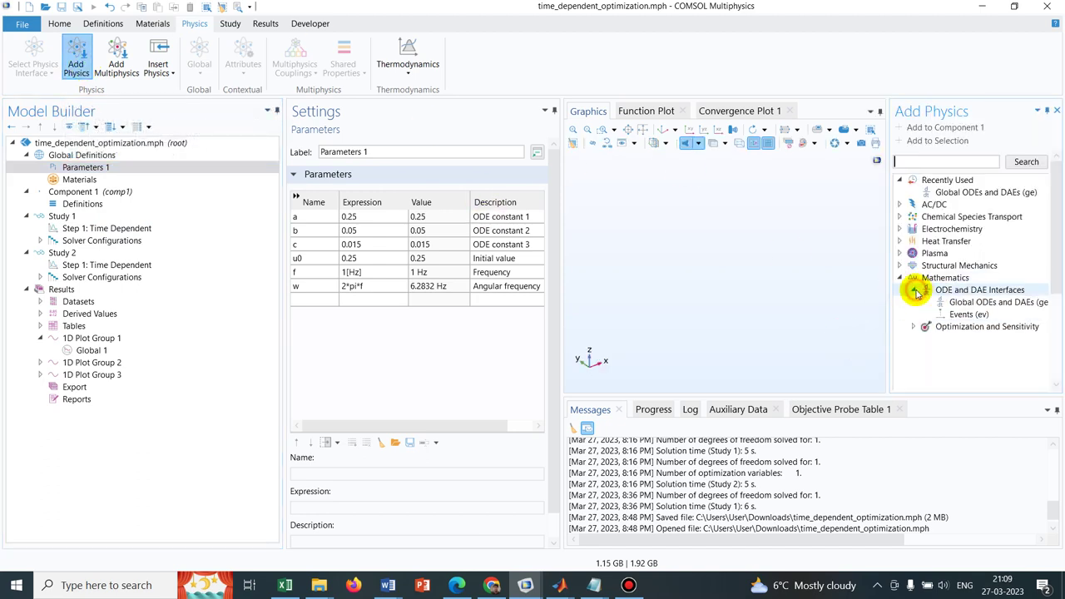
left_click(989, 303)
double_click(990, 304)
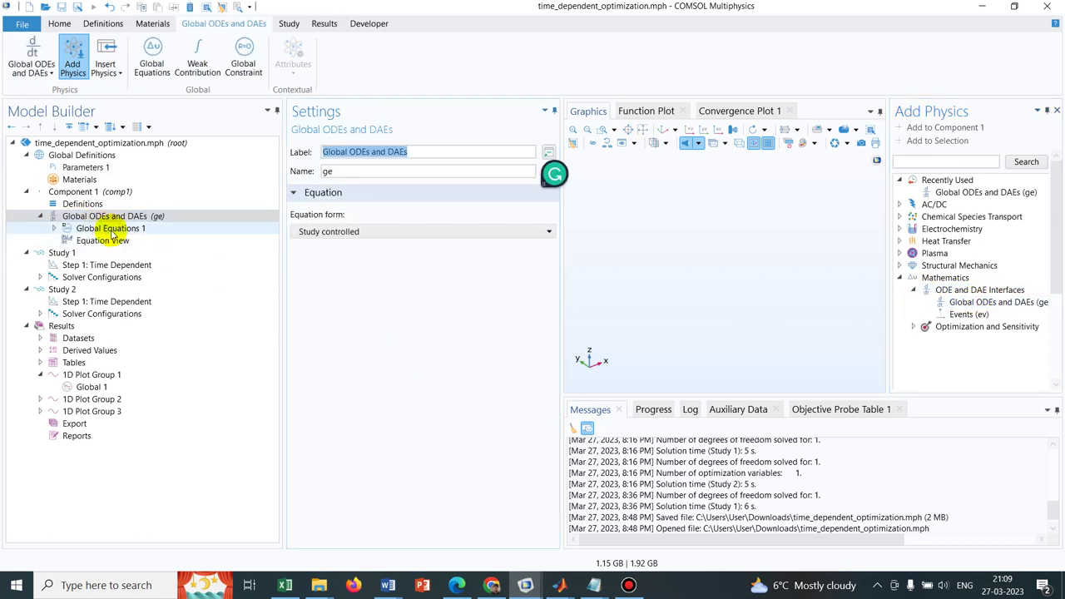
- Copy the ODE line (1/f)*ut-a*sin(w*t)^2+b*u+c*u^2 from the Notepad notes
mouse_move(594, 585)
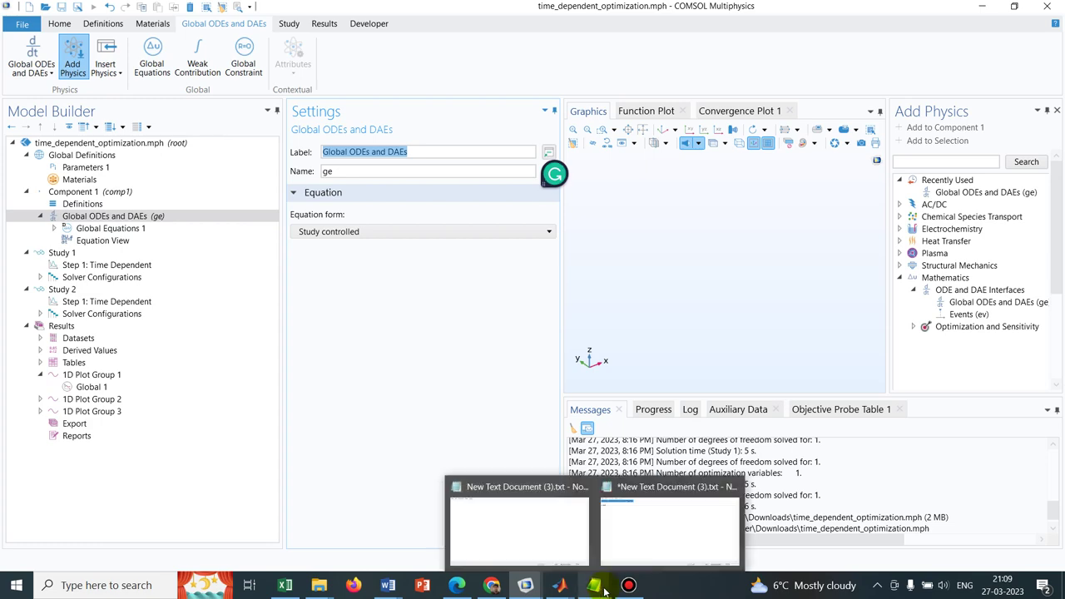
left_click(627, 554)
left_click(538, 241)
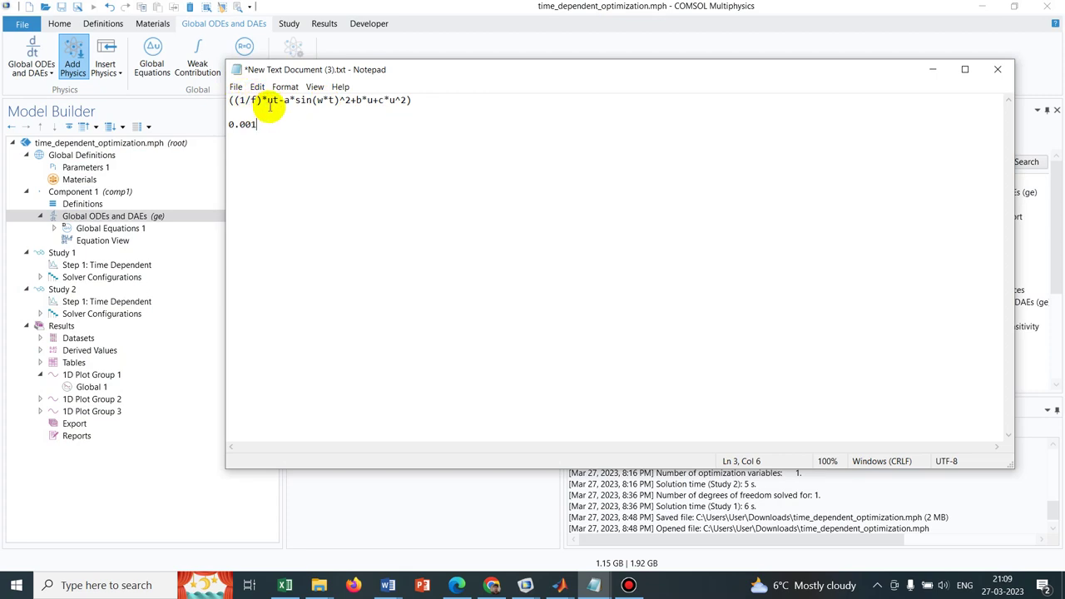
left_click_drag(277, 101, 267, 100)
left_click_drag(366, 101, 335, 101)
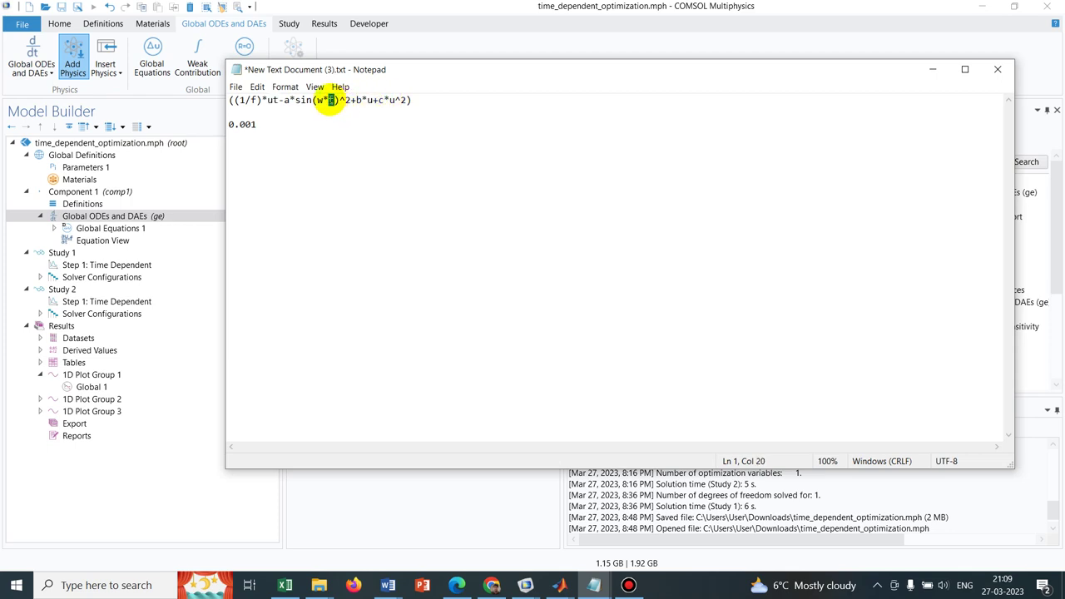
left_click(120, 167)
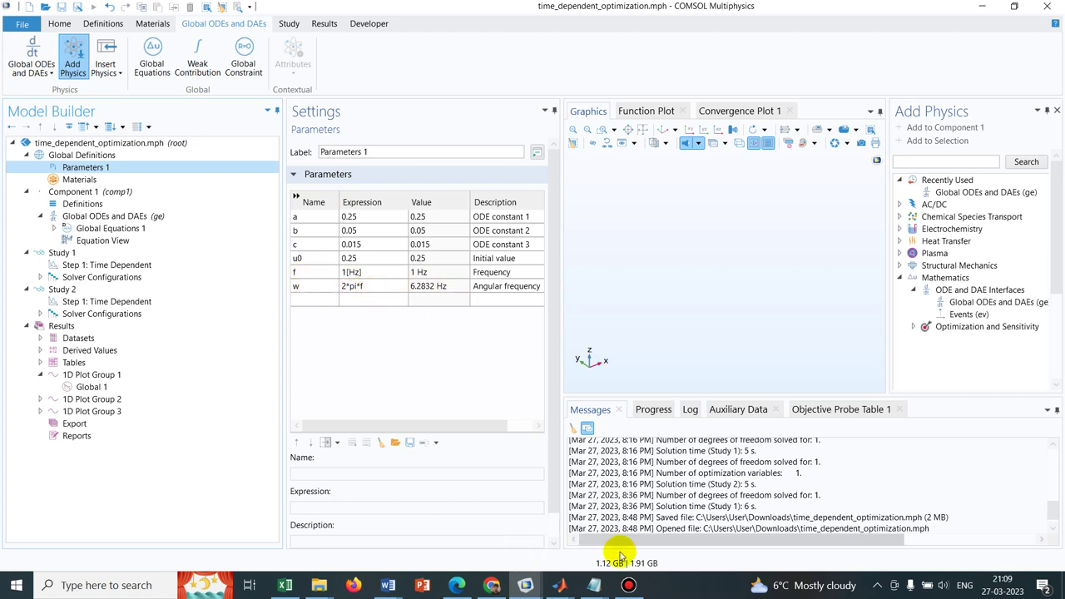
mouse_move(594, 582)
left_click(679, 526)
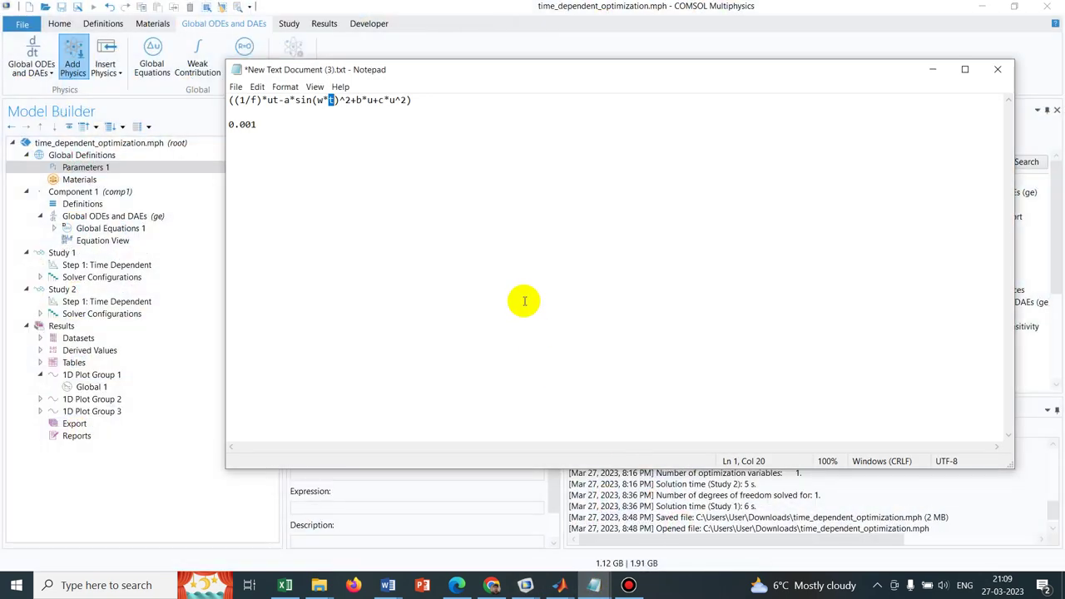
left_click_drag(464, 105, 238, 99)
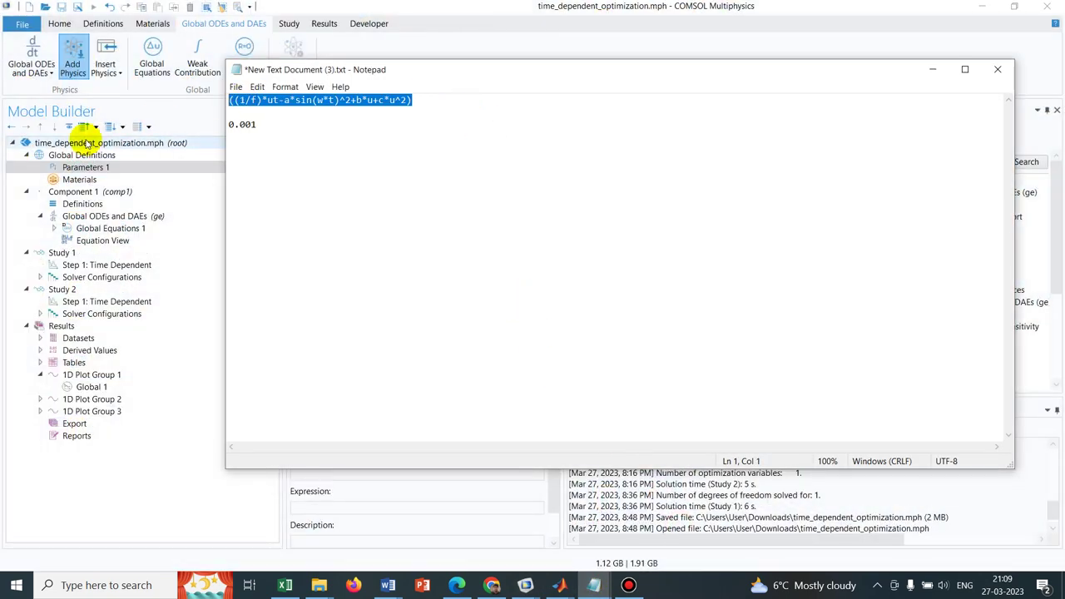
- In Global Equations 1, name the variable u and paste (1/f)*ut-a*sin(w*t)^2+b*u+c*u^2 as its f expression
left_click(78, 227)
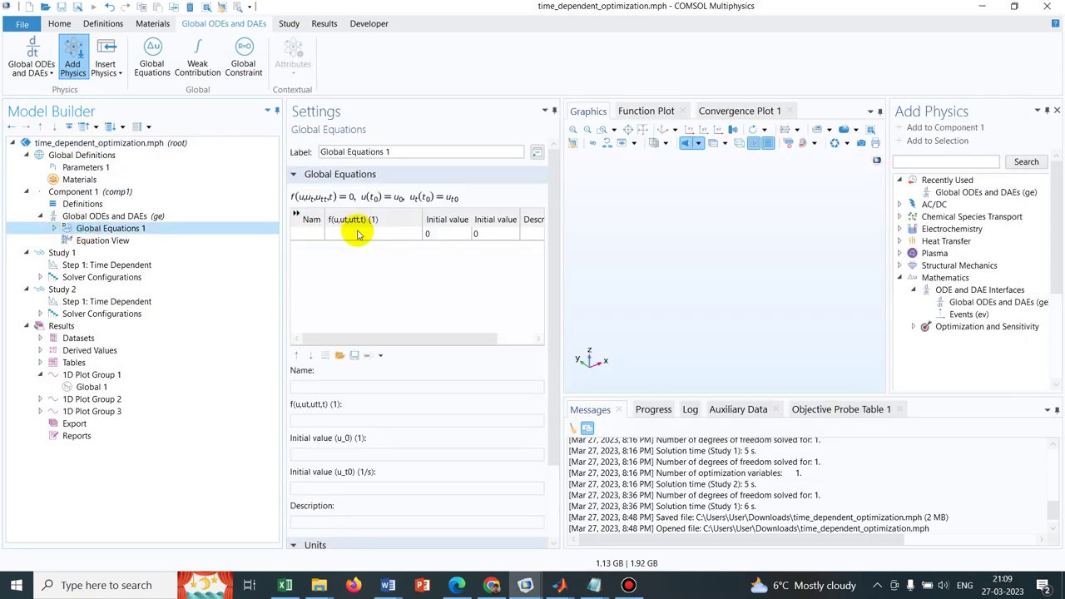
left_click(357, 233)
left_click(306, 233)
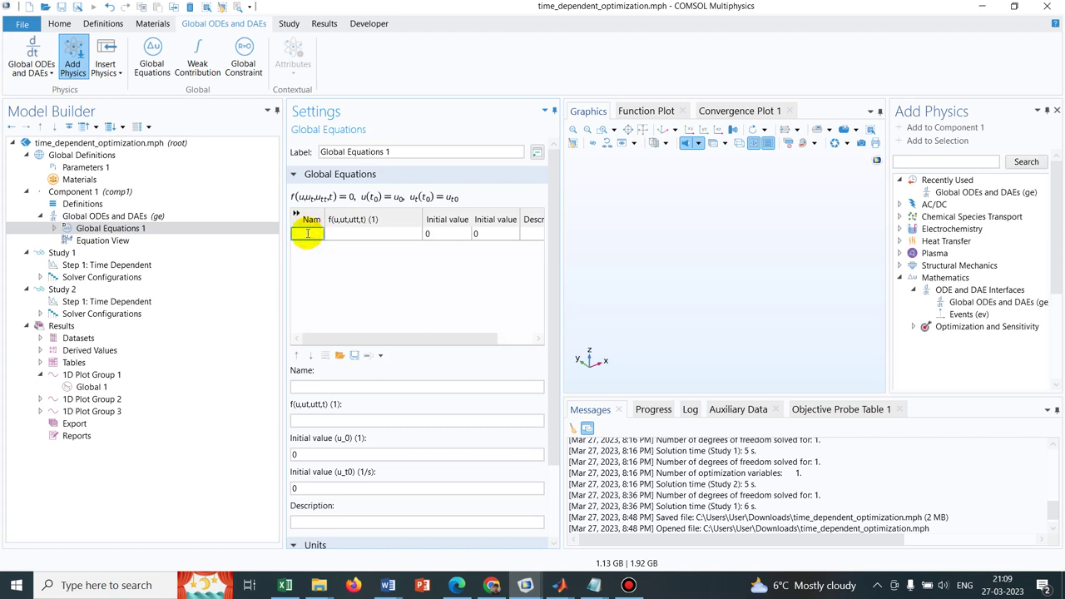
type("u")
left_click(360, 233)
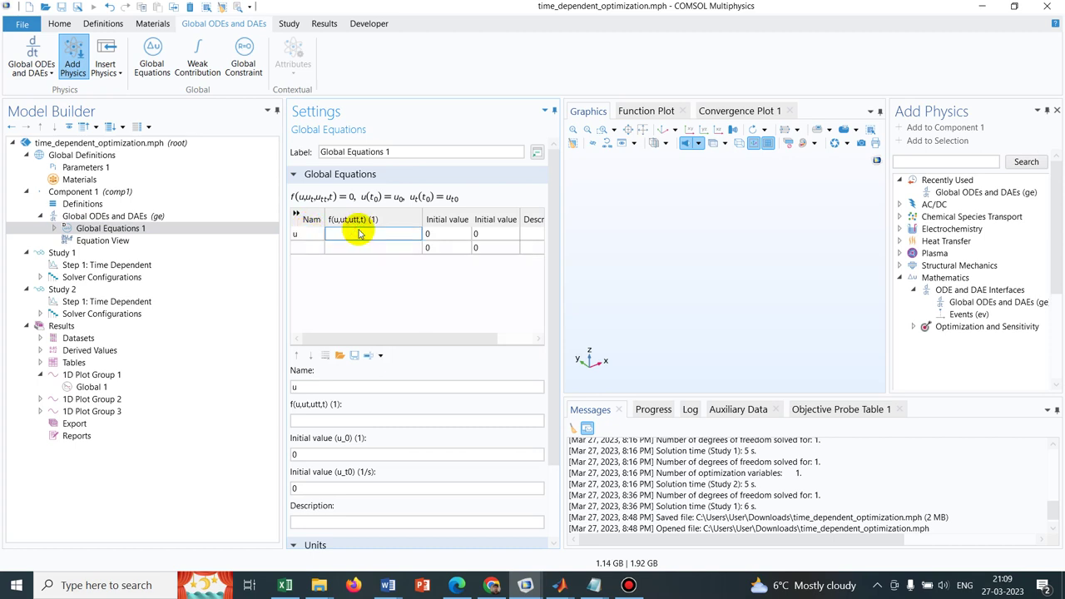
key("ctrl+v")
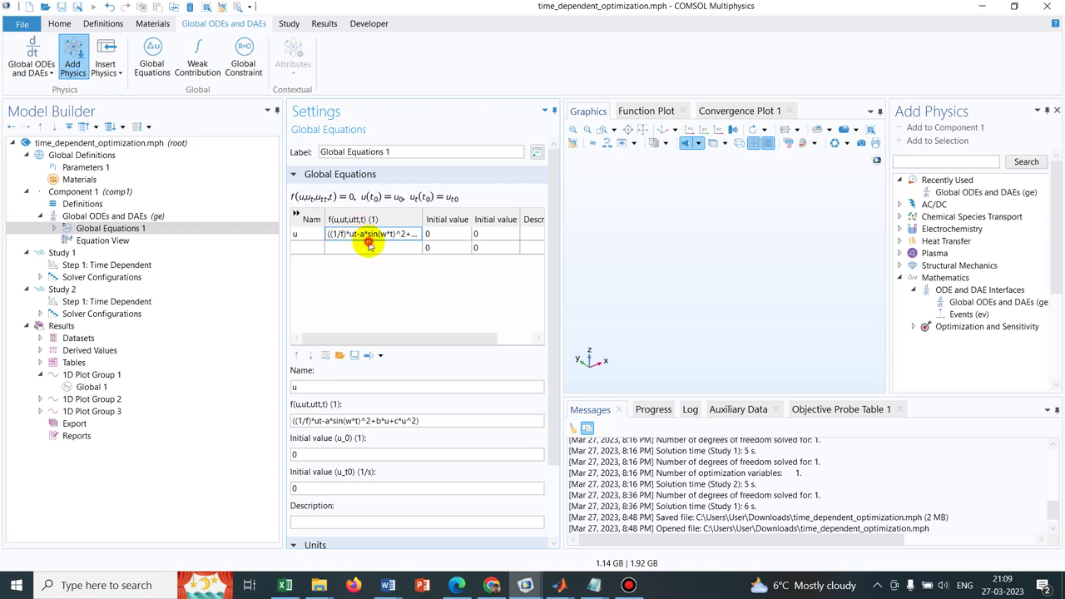
left_click(370, 247)
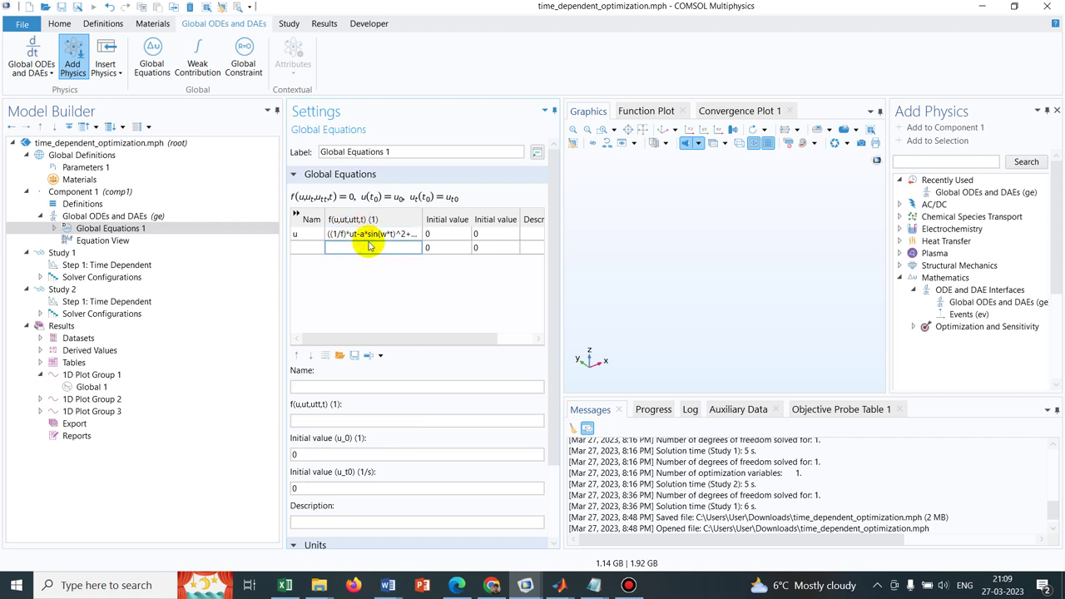
left_click(183, 227)
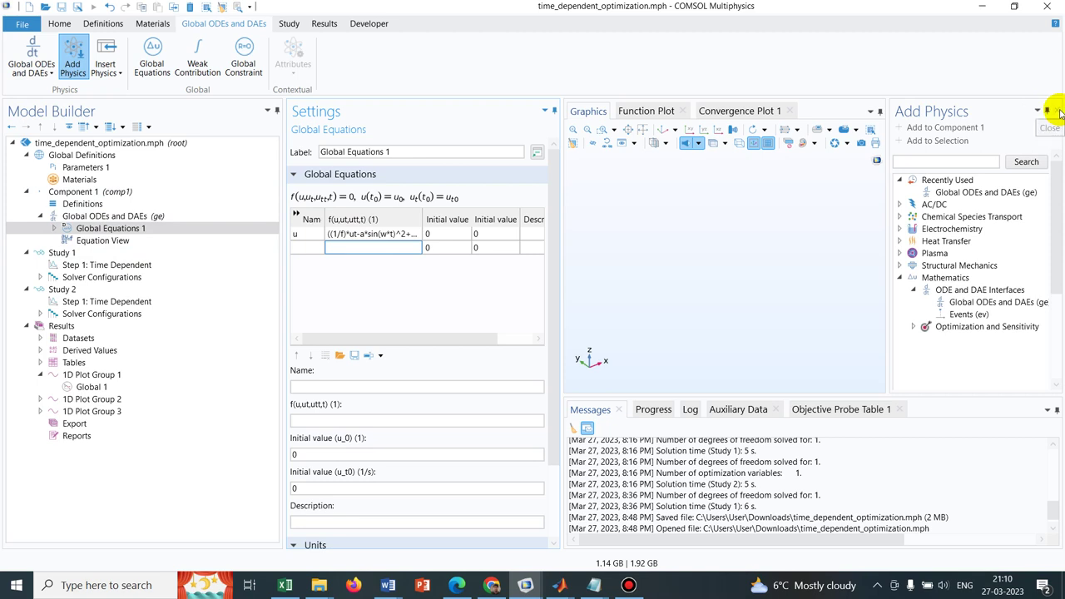
- Set Study 1's output times to range(0,0.01,1) and compute, giving u rising to about 0.12
left_click(112, 266)
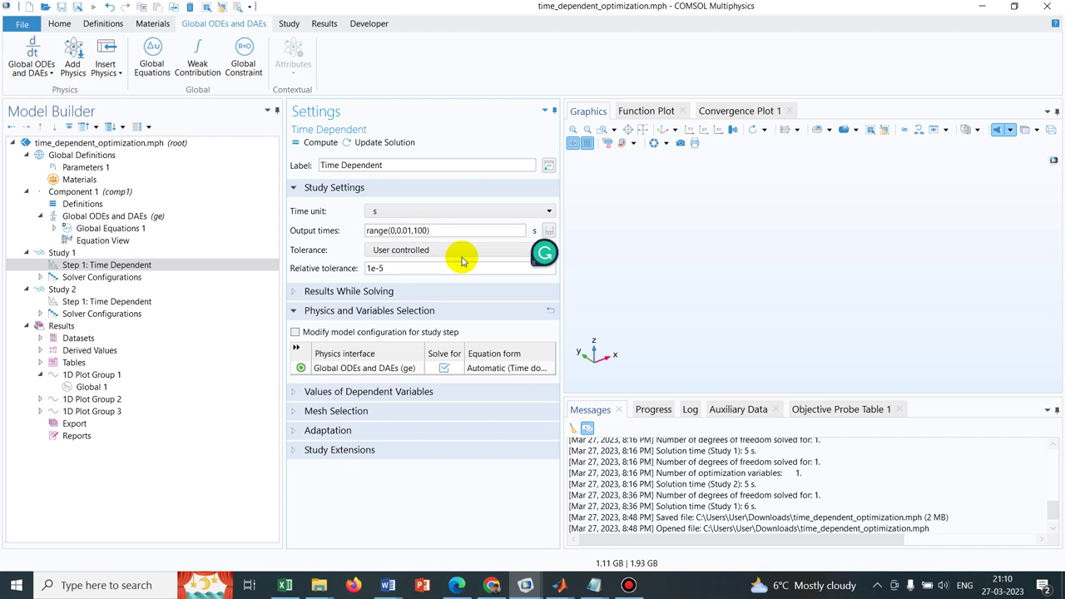
key("BackSpace")
key("Delete")
type(")")
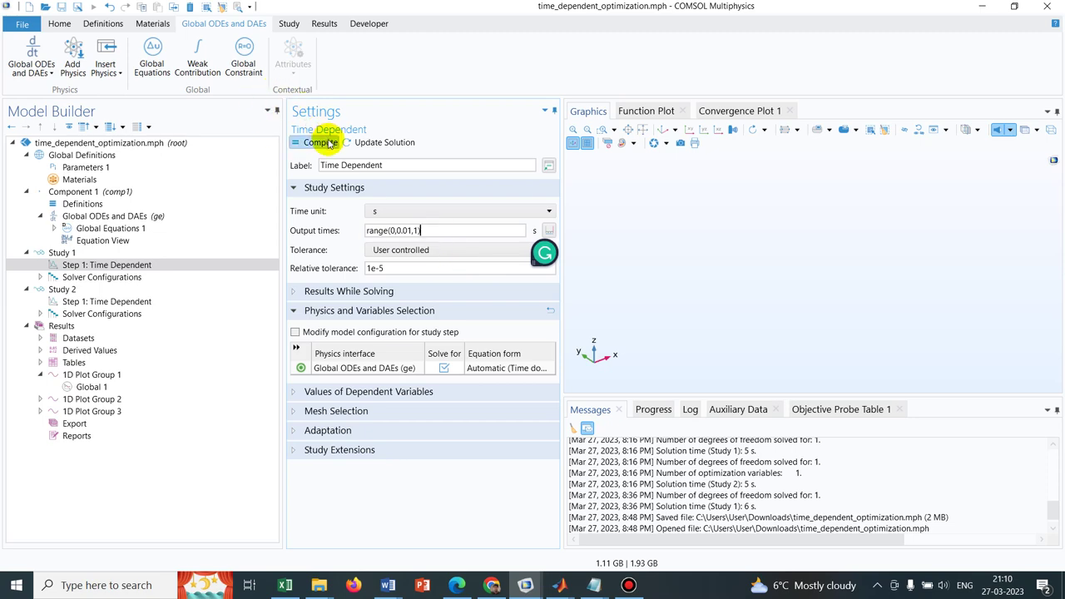
left_click(321, 142)
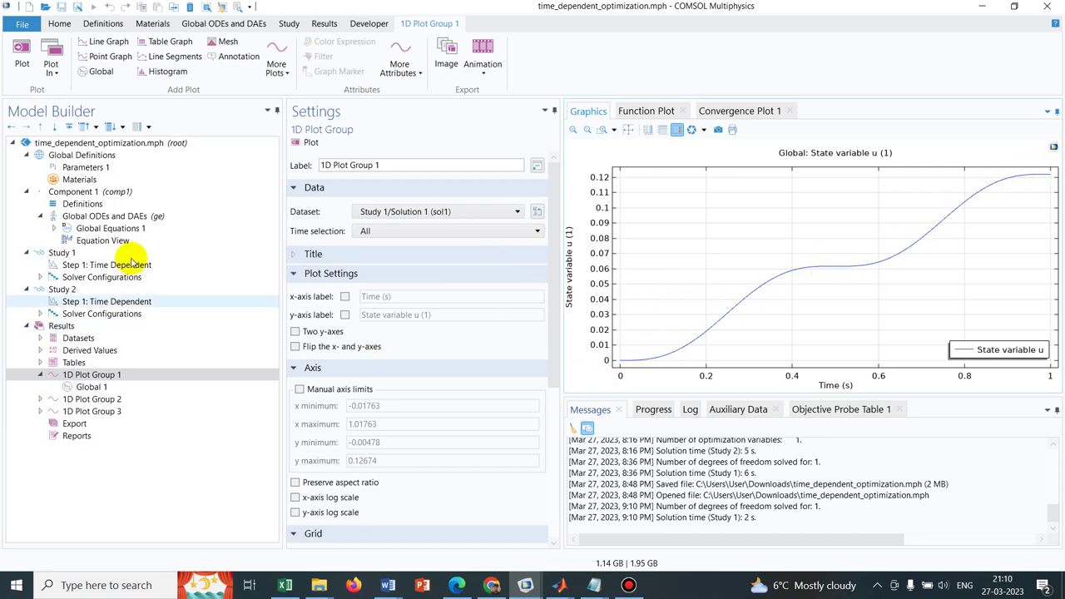
- Extend Study 1's output end time to 10 s, recompute, and check the solver log
left_click(133, 266)
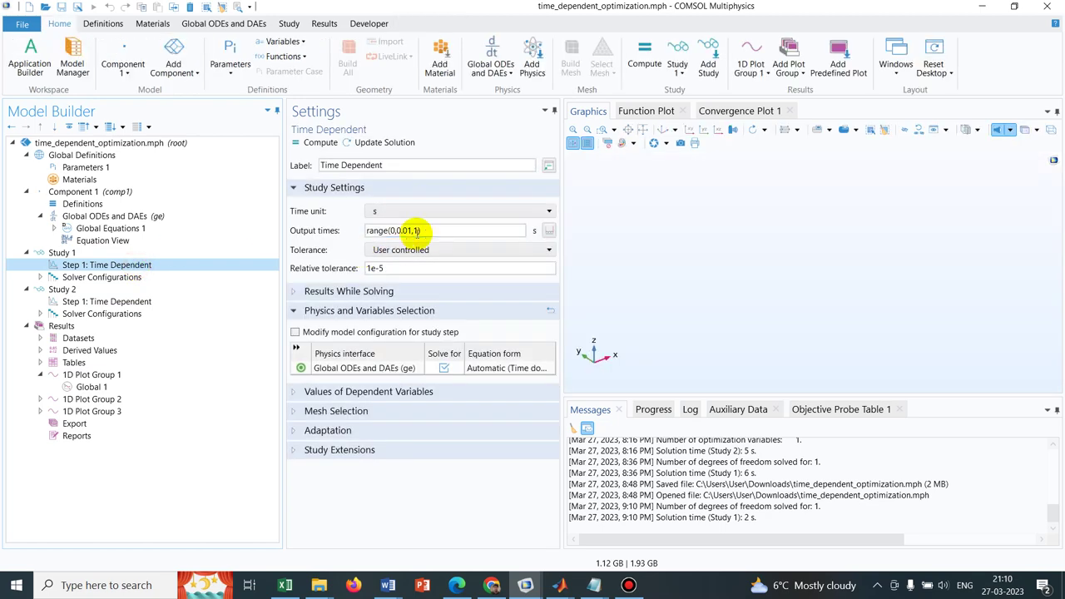
left_click(420, 230)
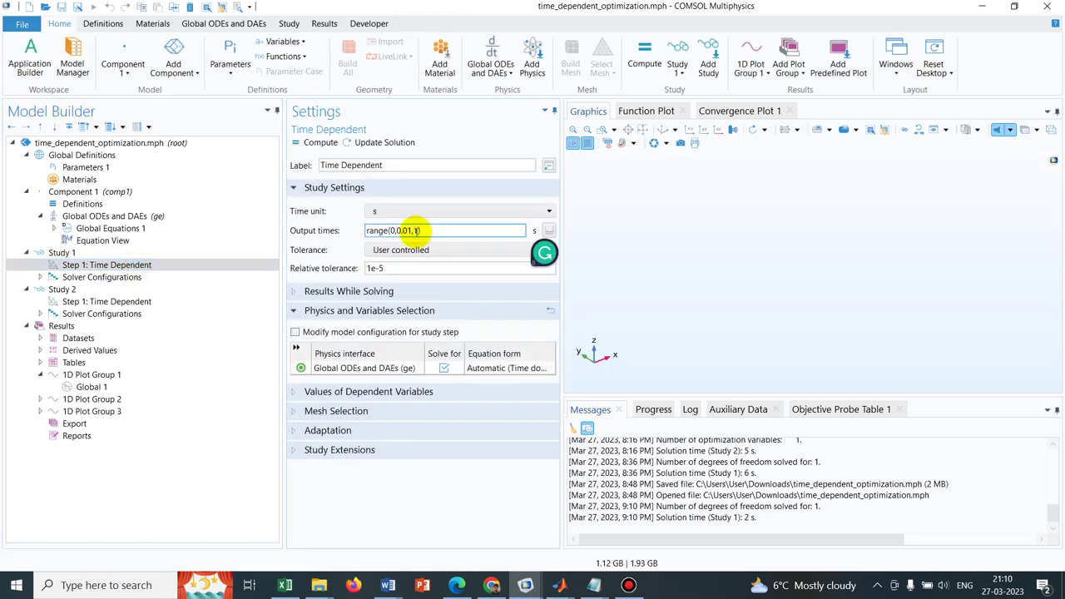
type("0")
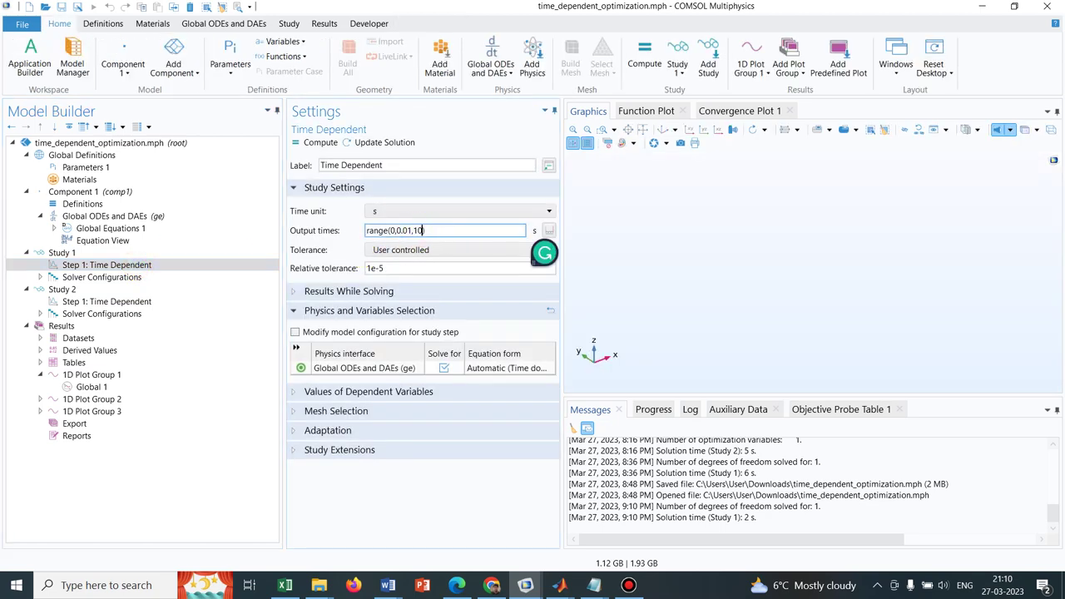
left_click(327, 143)
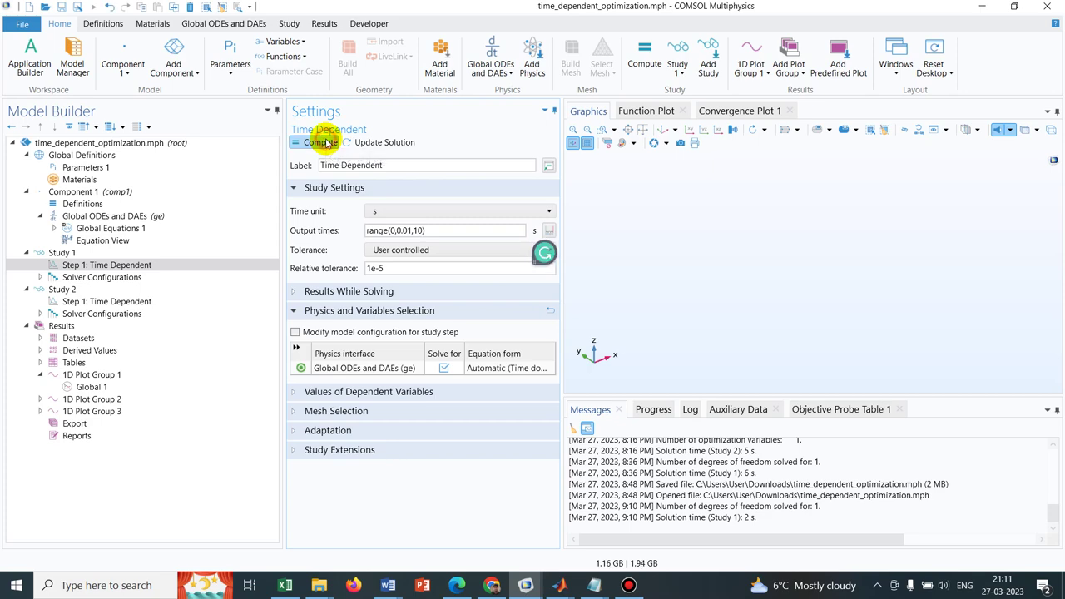
left_click(689, 410)
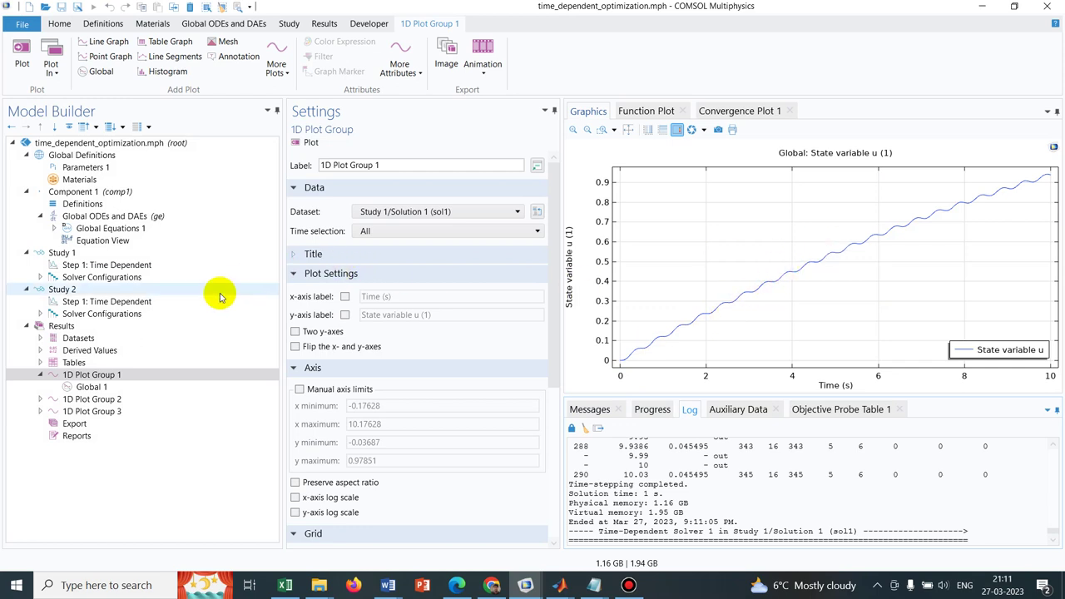
- Extend Study 1's output end time to 100 s and recompute, so u levels off near 1.67
left_click(111, 301)
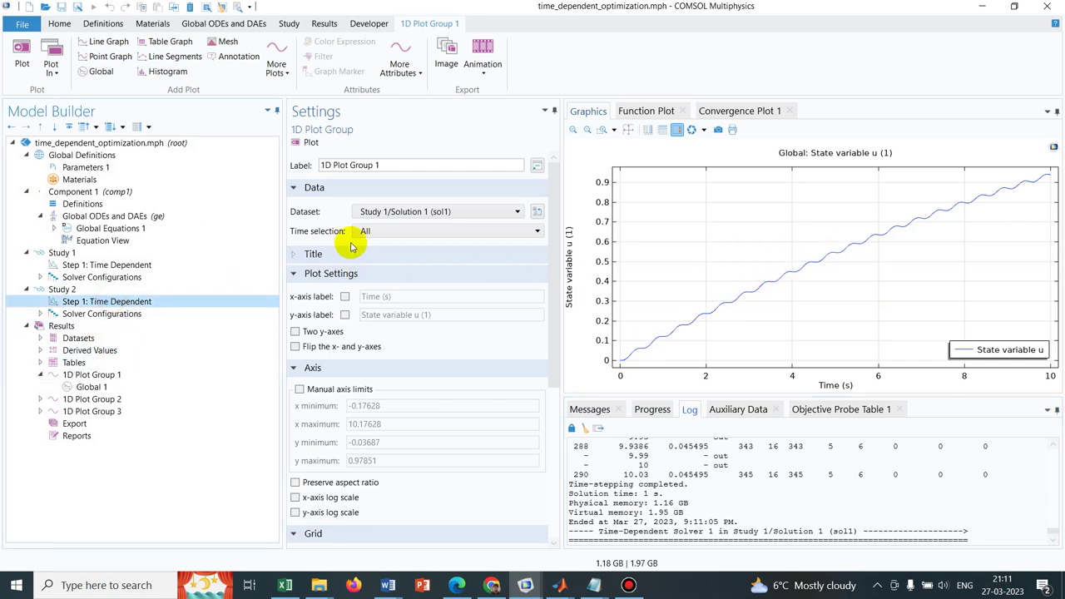
left_click(161, 265)
left_click(419, 231)
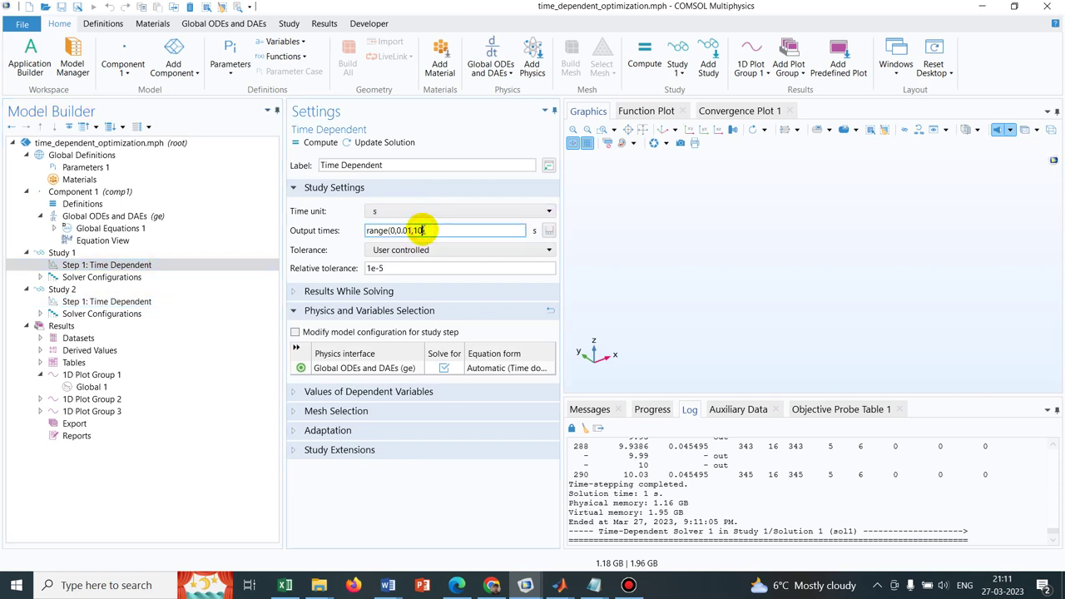
type("0")
left_click(312, 143)
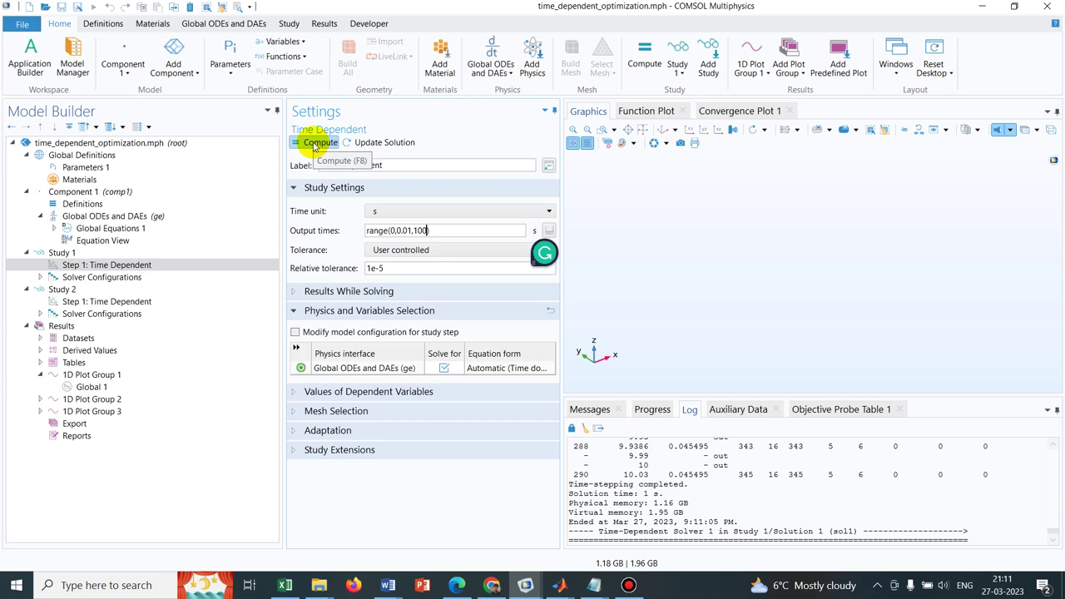
left_click(312, 144)
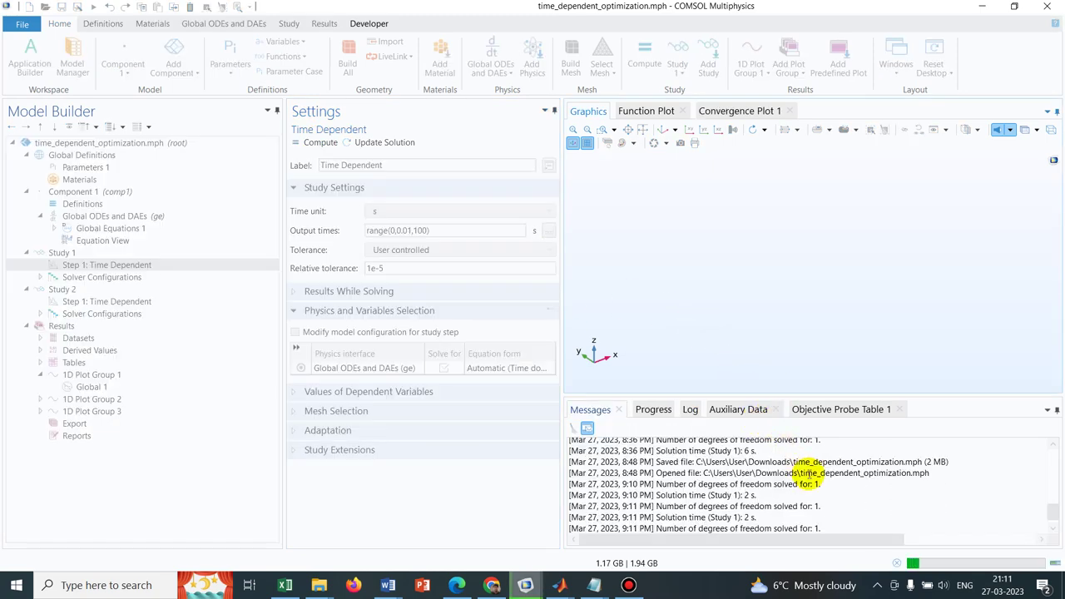
left_click(689, 410)
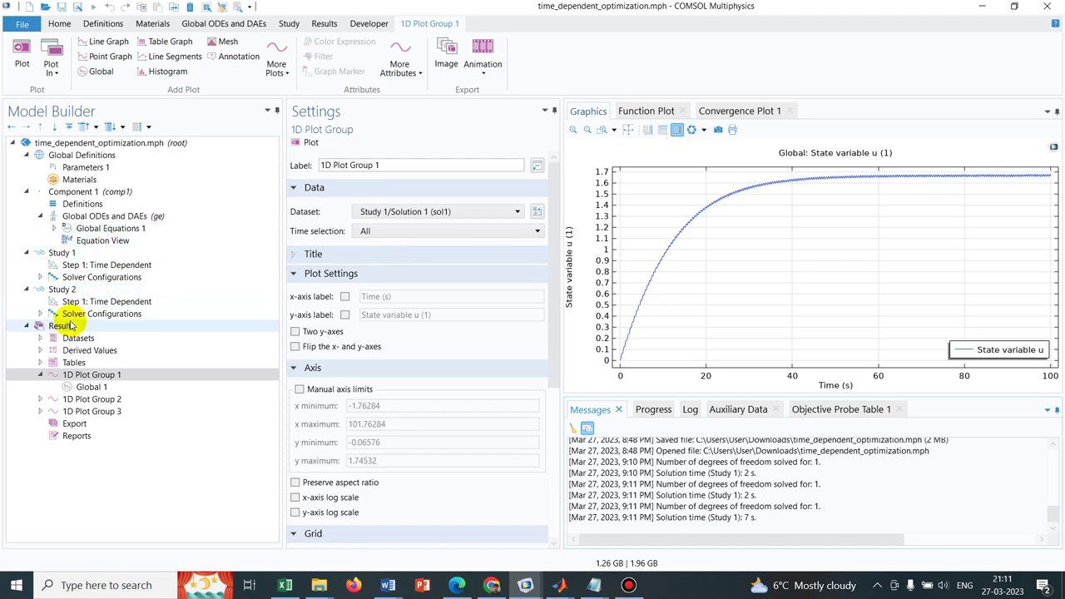
- Add an Optimization step to Study 2 from its context menu
left_click(78, 290)
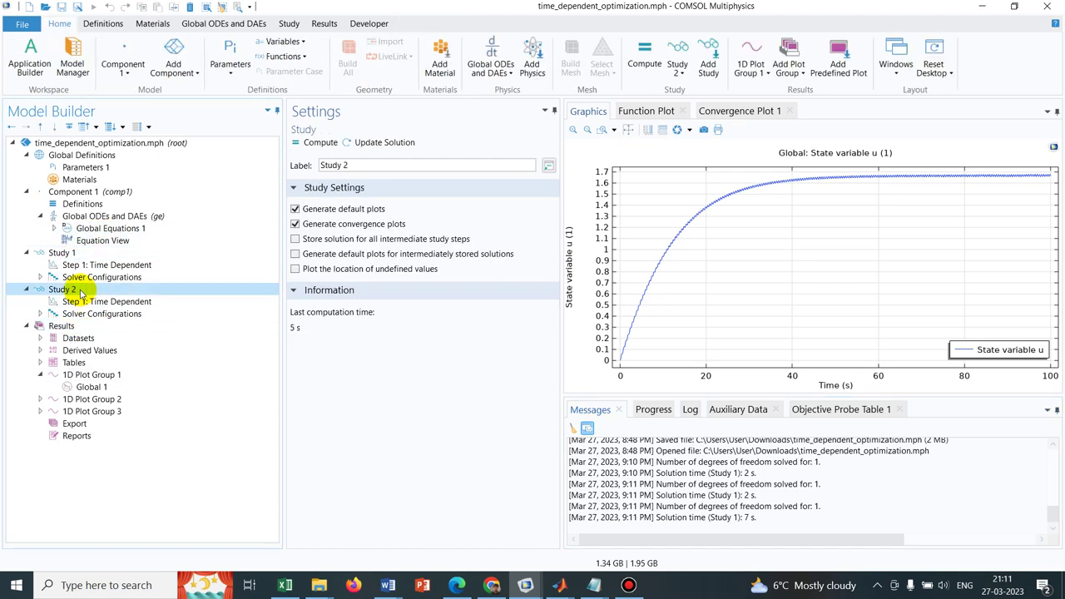
right_click(80, 292)
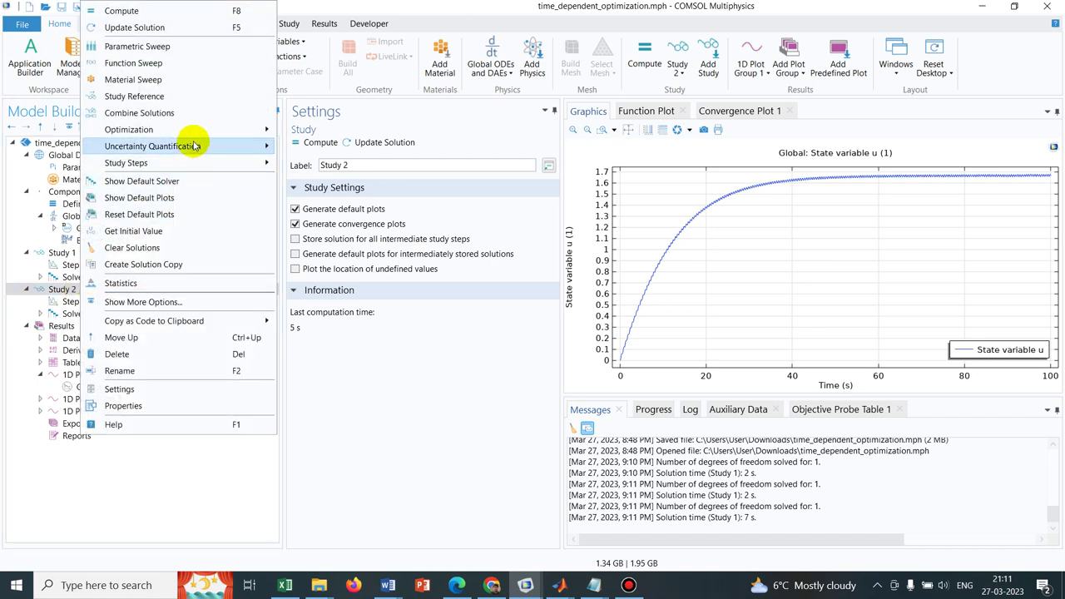
mouse_move(198, 133)
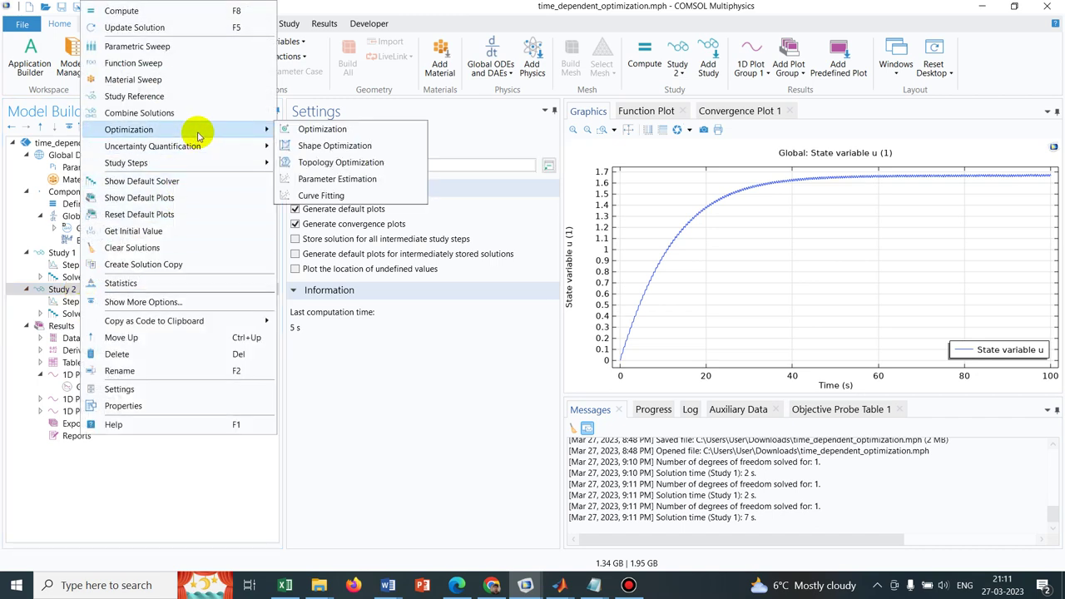
left_click(338, 131)
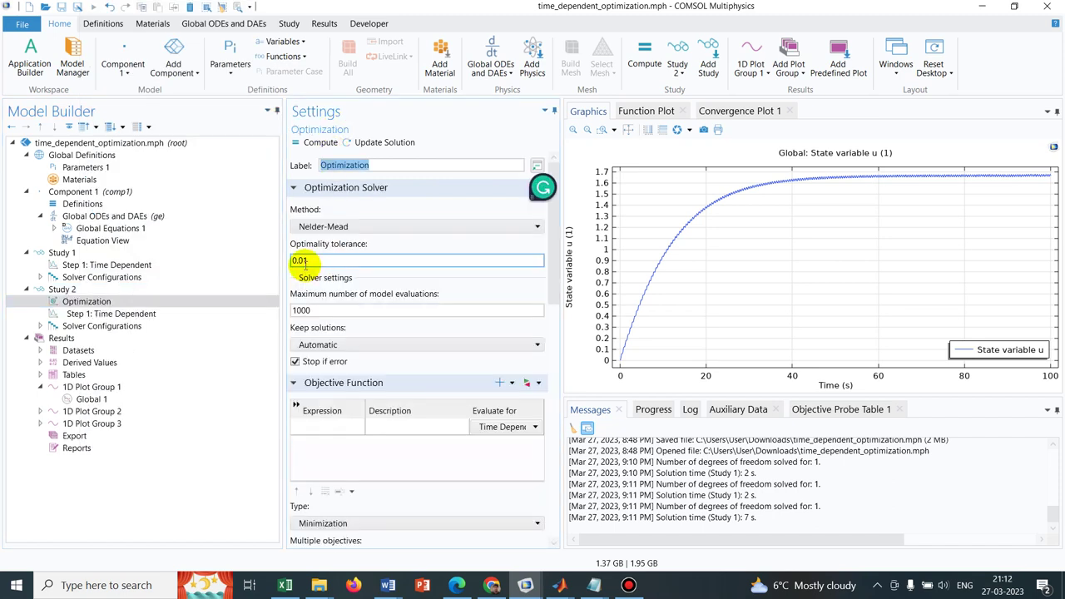
- Change the Study 2 optimization method from Nelder-Mead to IPOPT
left_click(423, 225)
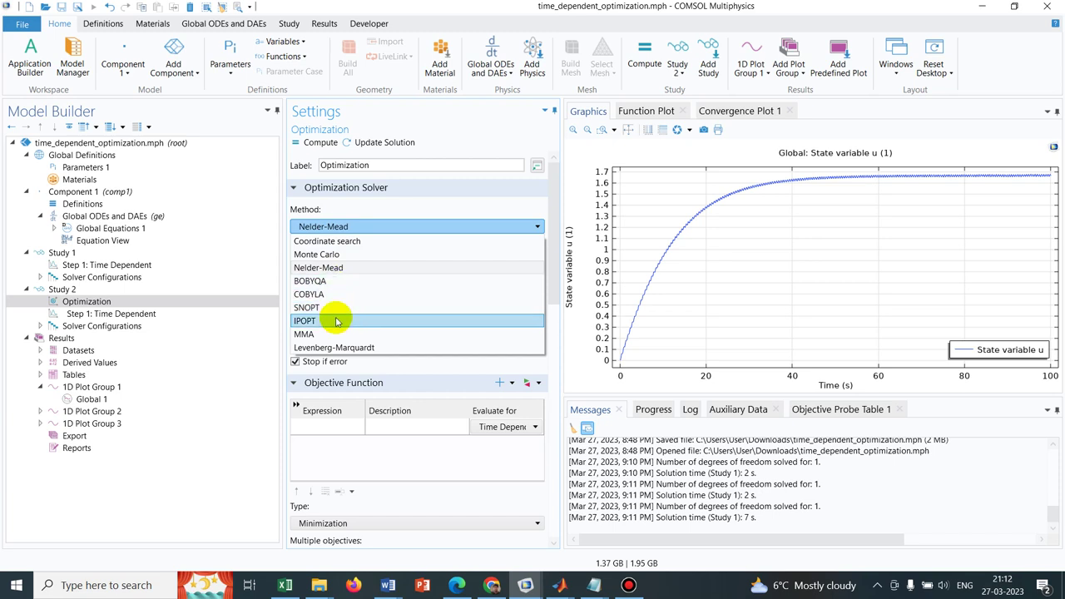
left_click(336, 321)
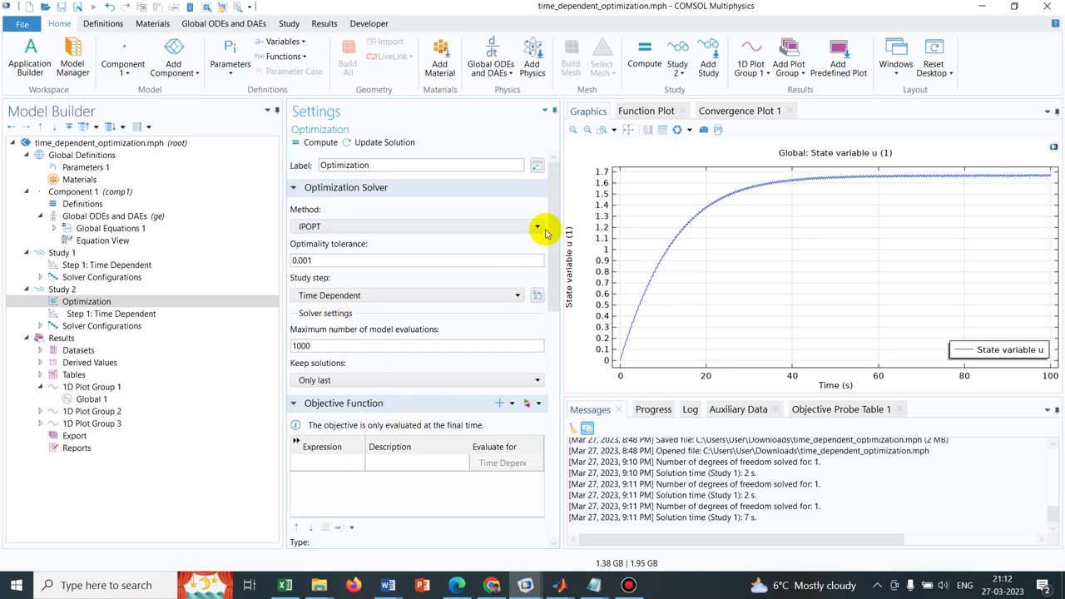
left_click_drag(547, 226, 416, 281)
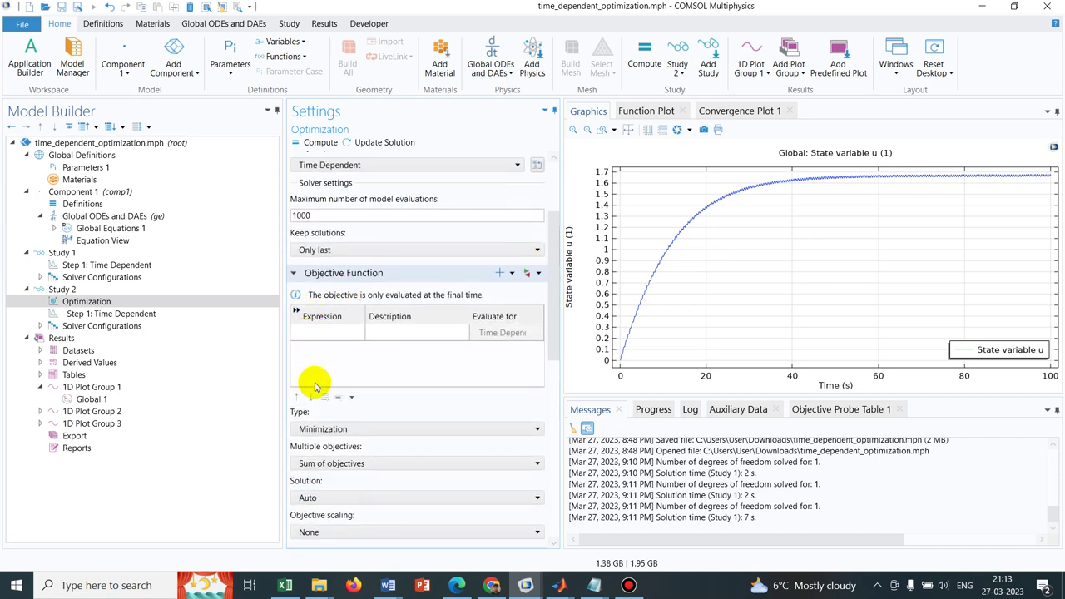
- Enter objective expression (comp1.u-u0)^2 with the description 'square error'
left_click(341, 332)
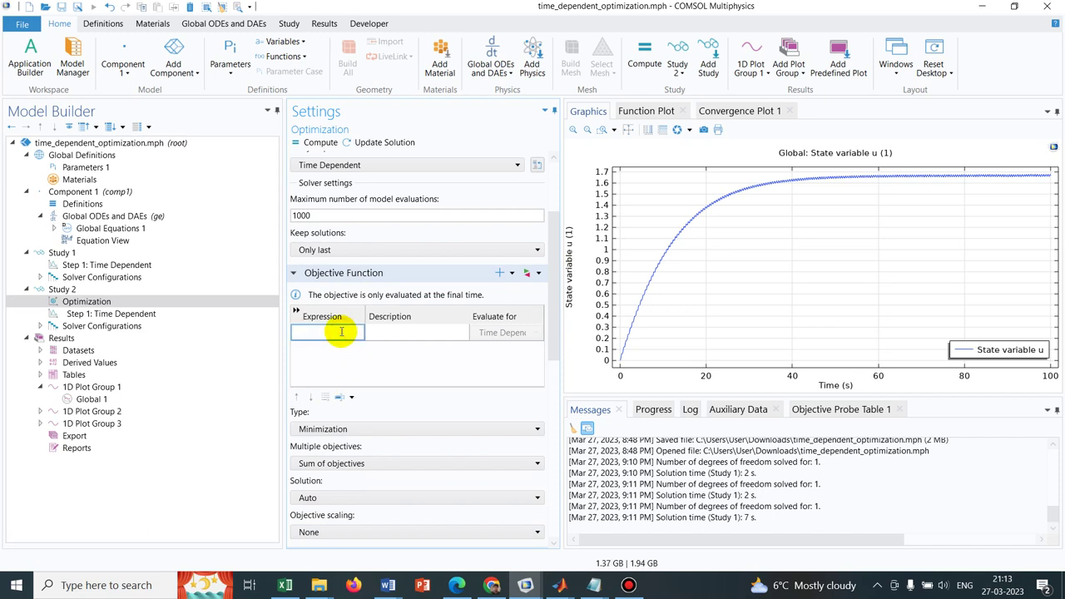
type("comp1.u-u0)")
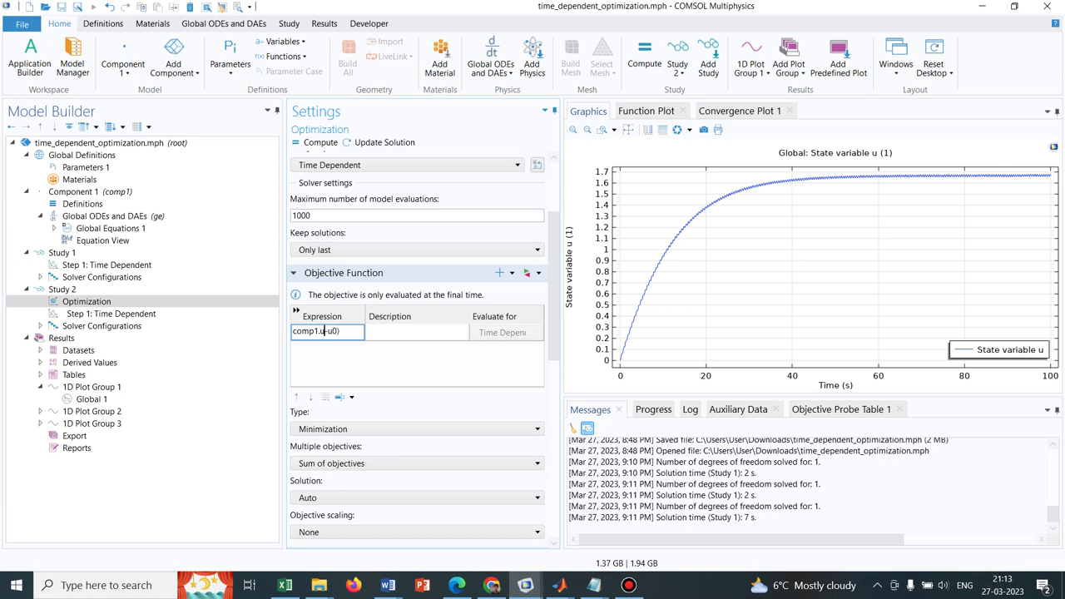
left_click(292, 331)
type("(")
type("2")
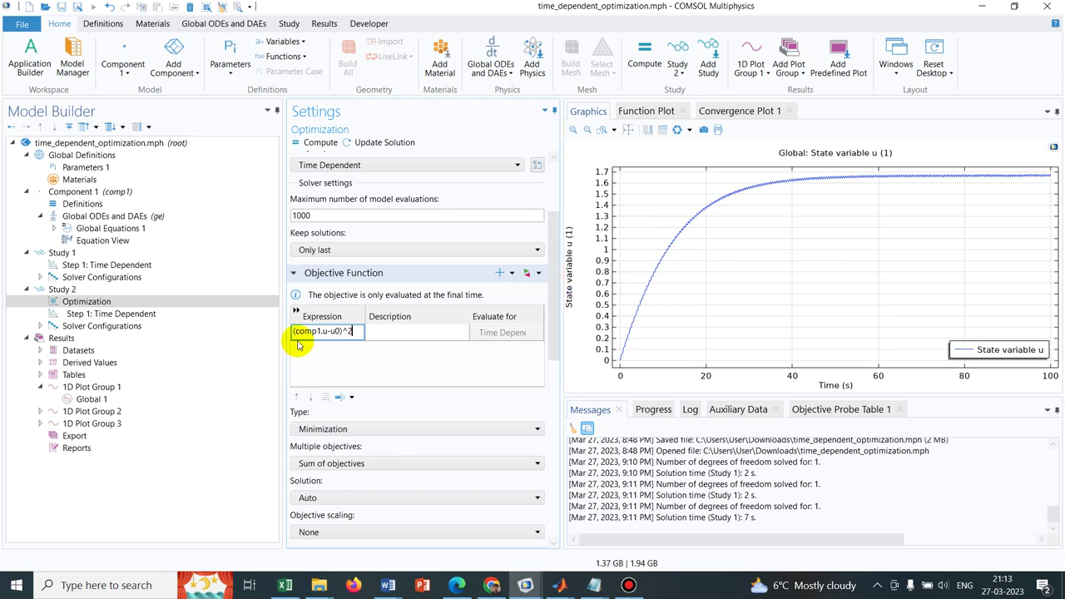
left_click_drag(333, 331, 341, 331)
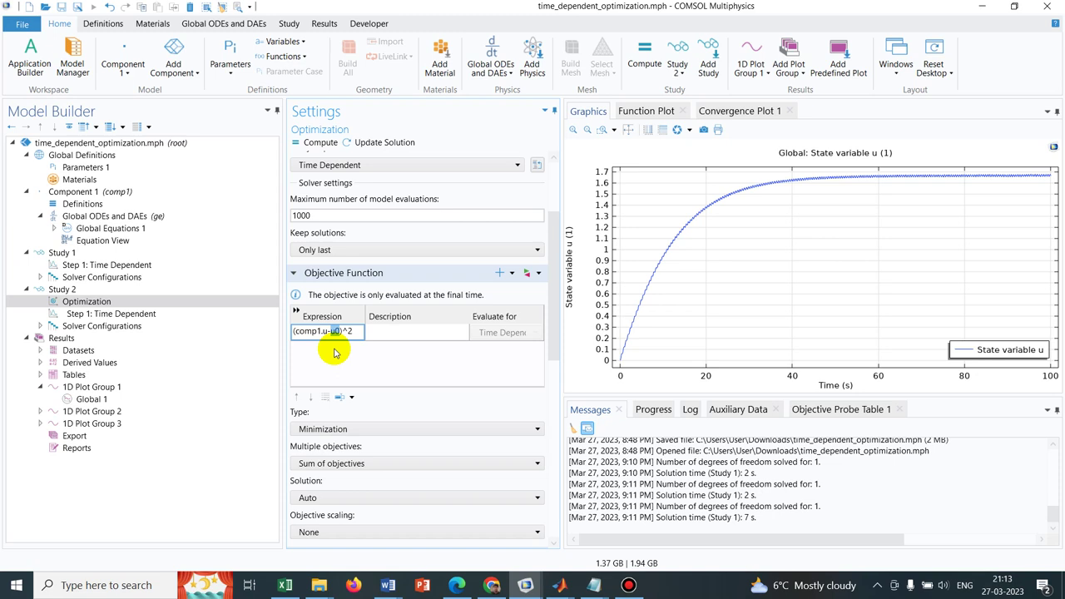
left_click(398, 334)
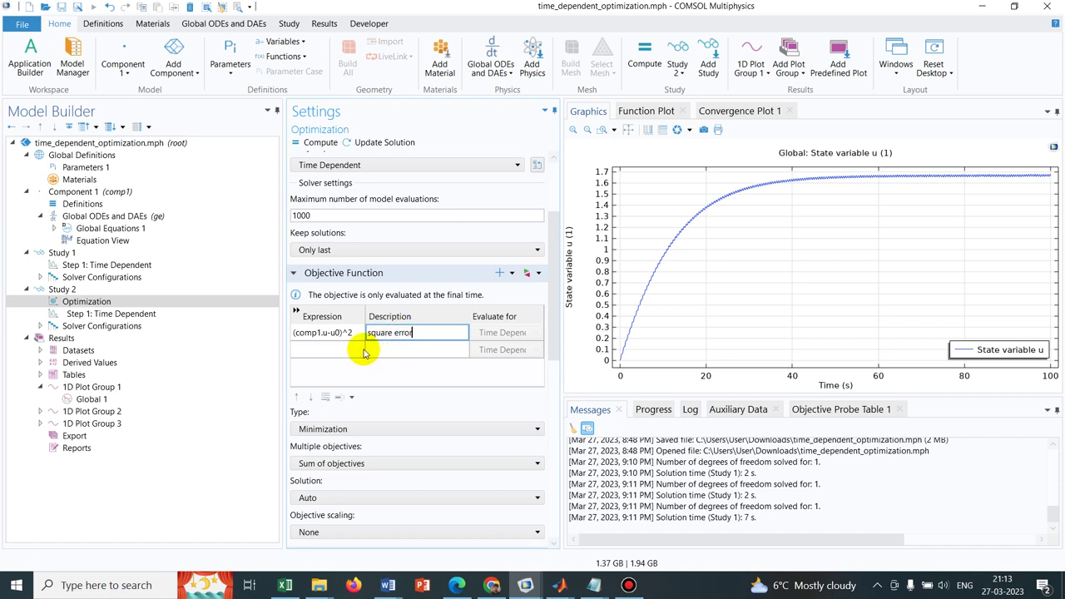
left_click(329, 349)
left_click(100, 168)
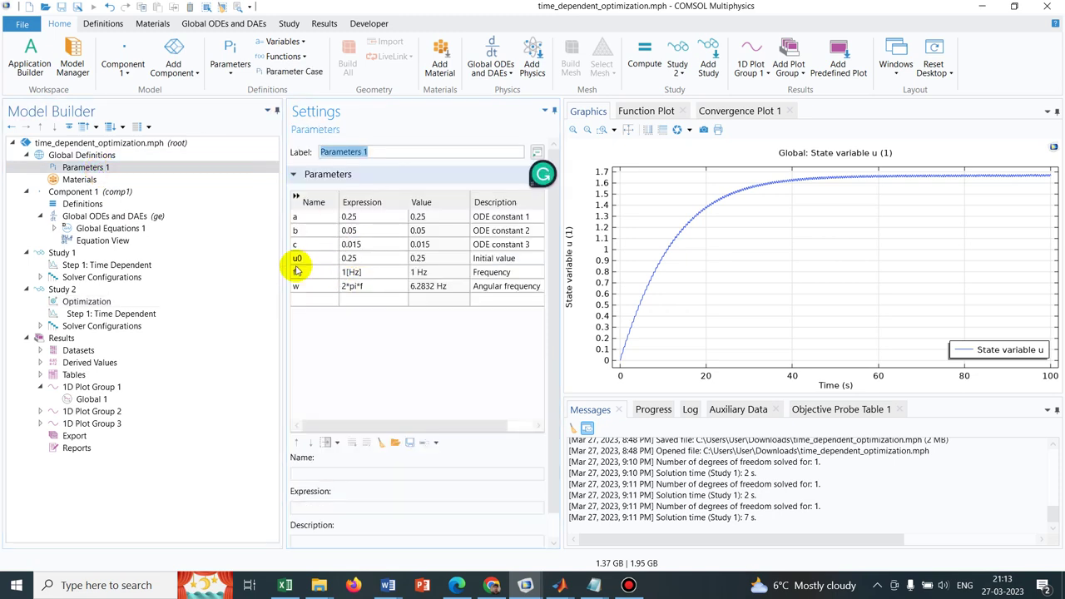
left_click(117, 304)
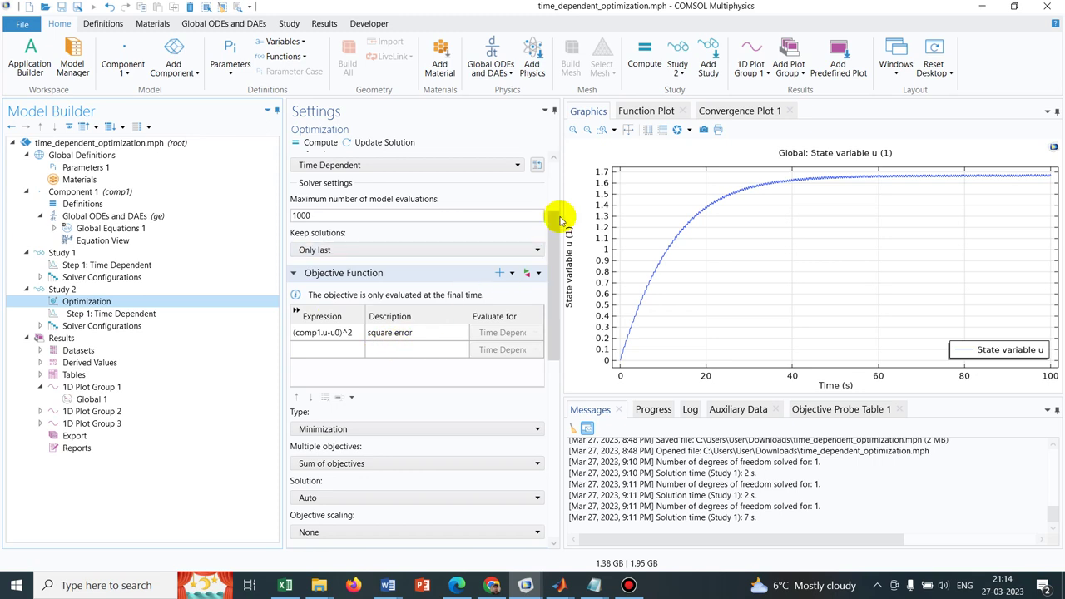
left_click_drag(555, 223, 554, 299)
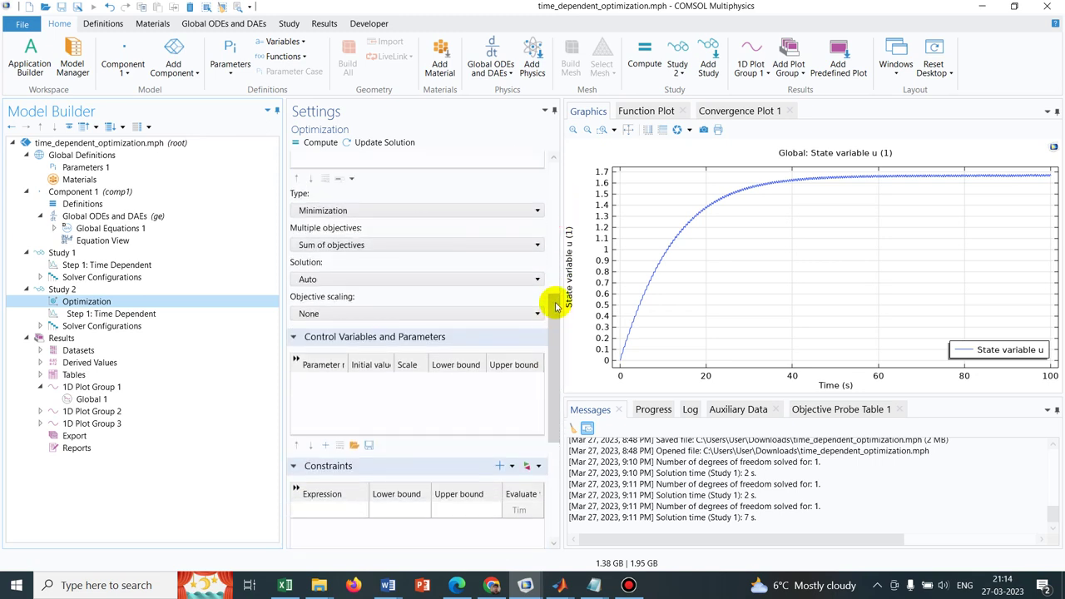
left_click(349, 211)
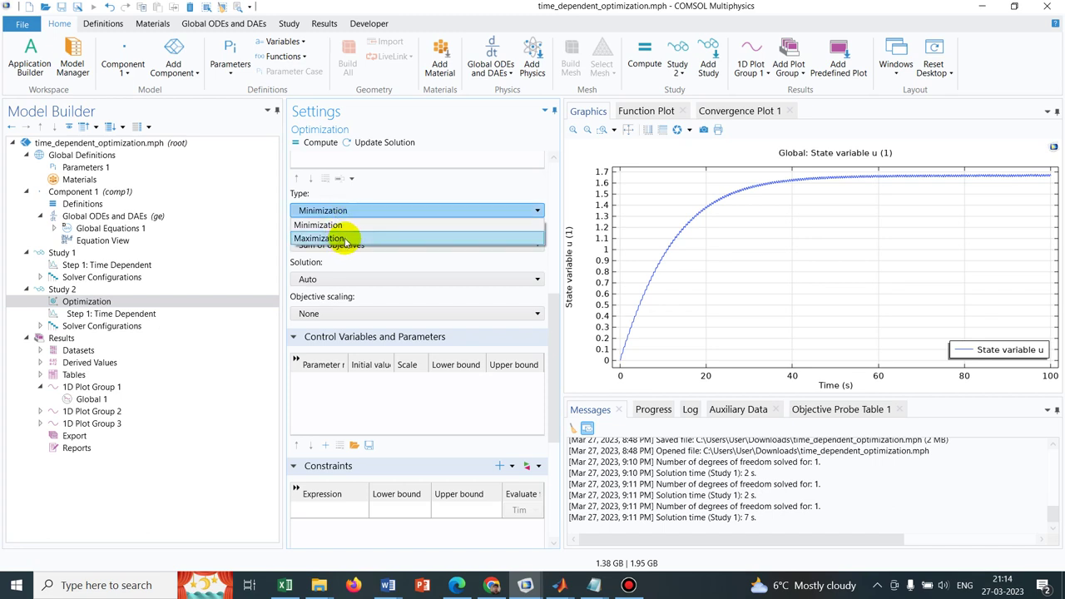
left_click(346, 227)
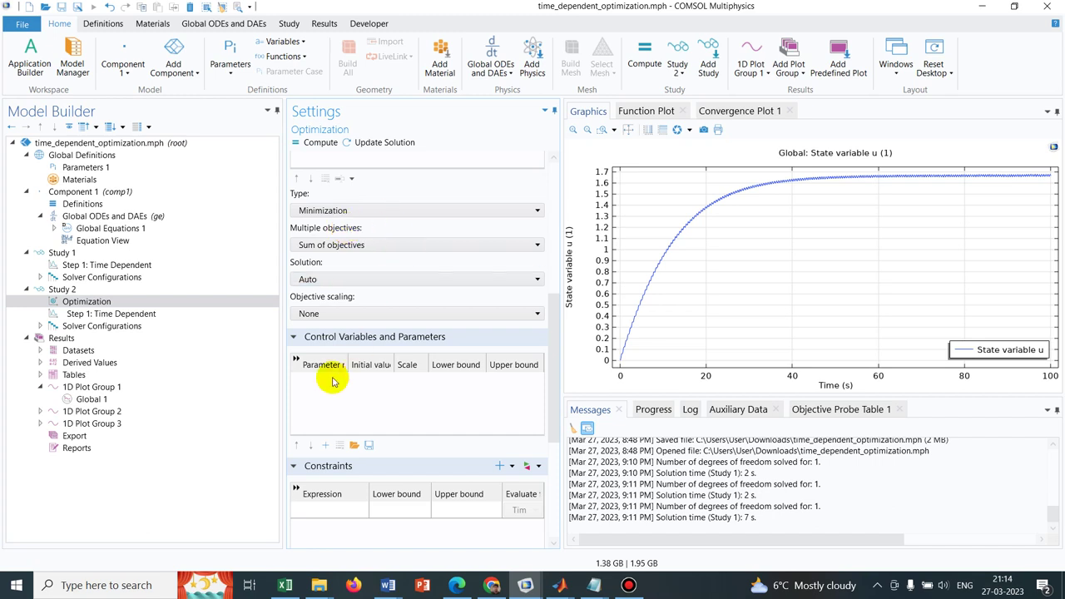
- Add u0 as the control parameter with lower bound 0 and upper bound 3
left_click(325, 446)
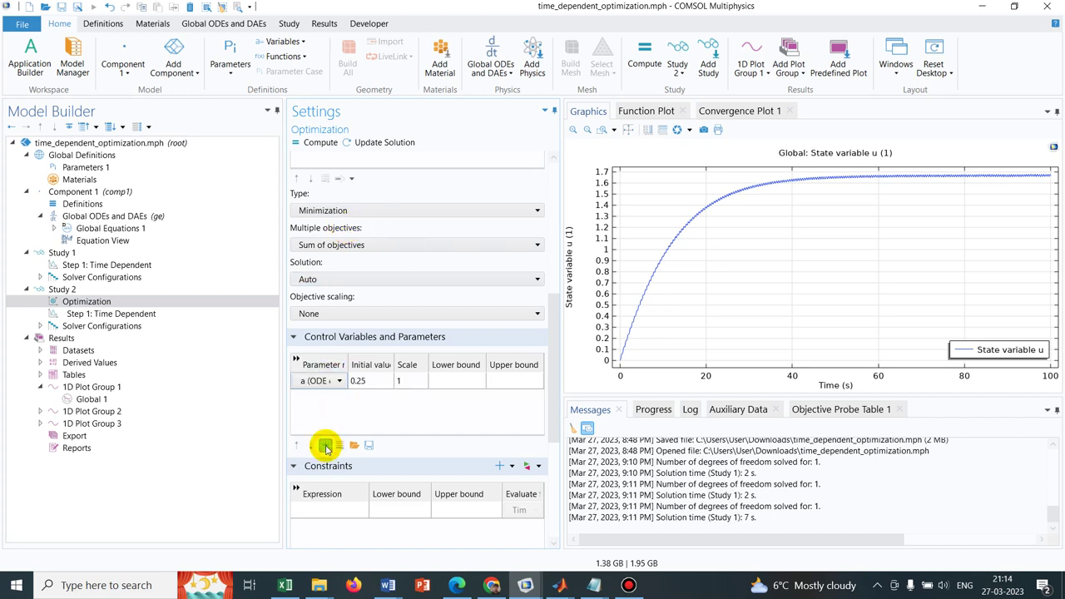
left_click(336, 381)
left_click(338, 381)
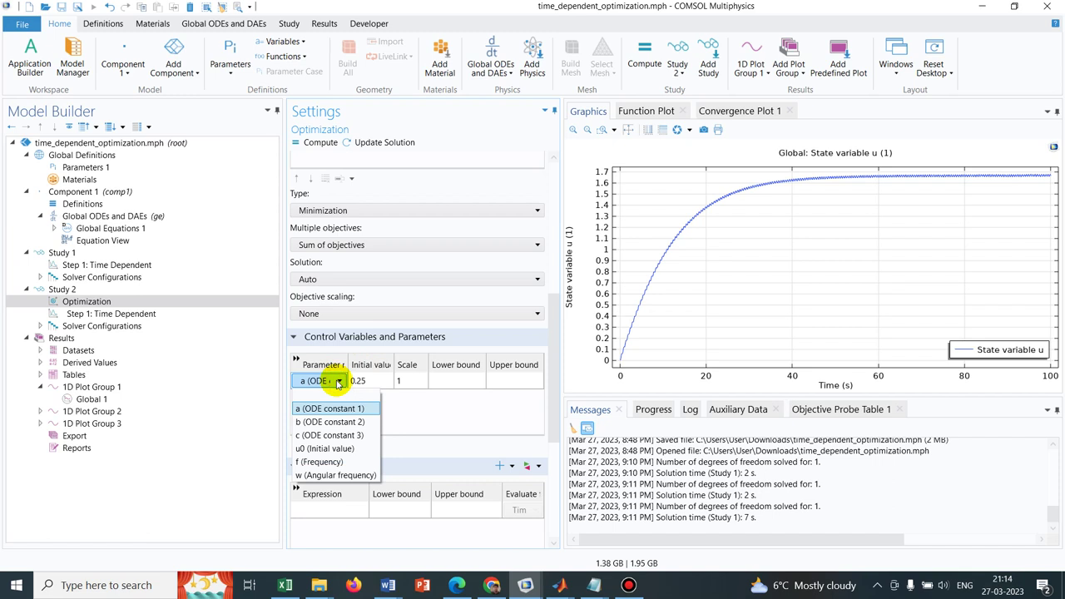
left_click(338, 449)
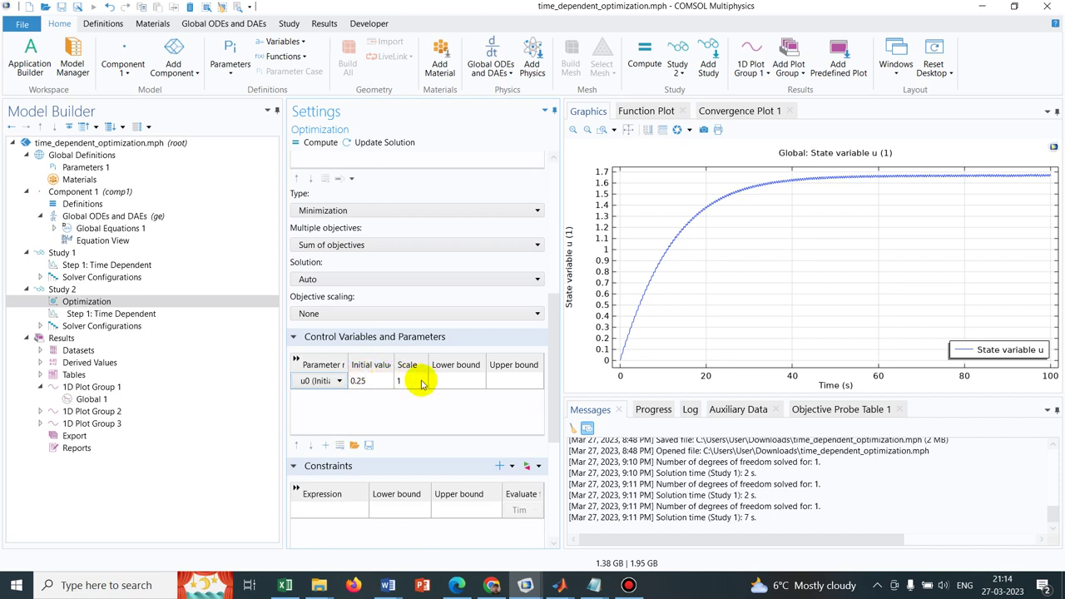
left_click(456, 381)
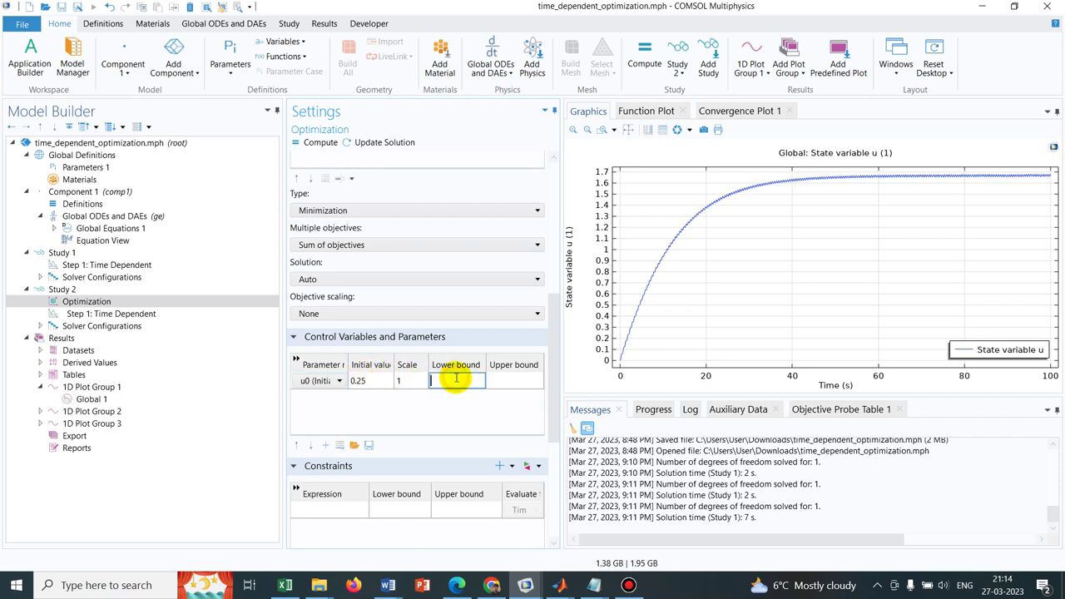
type("0")
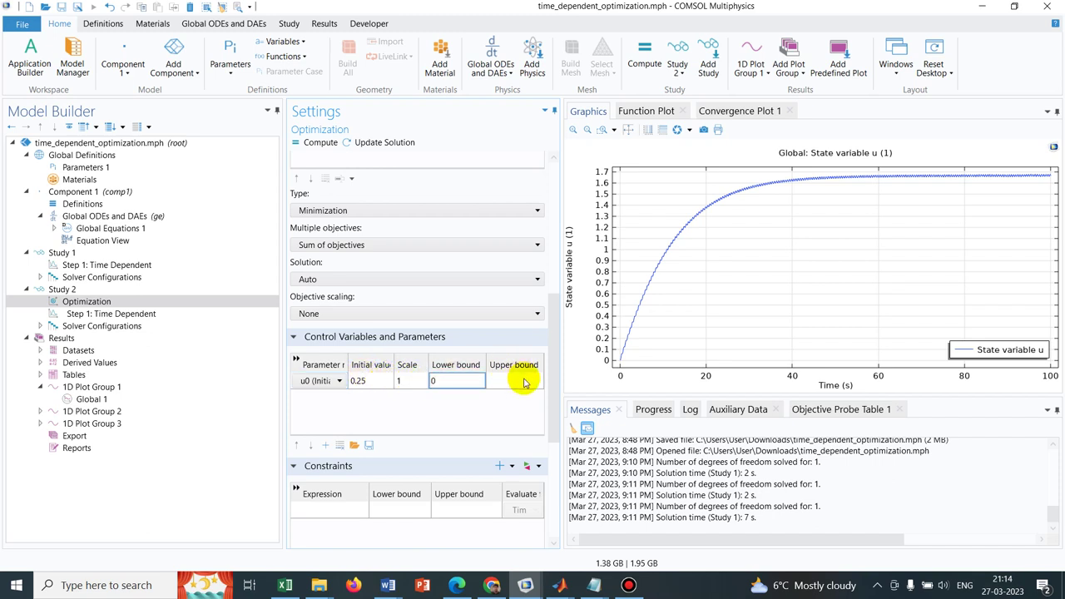
left_click(524, 381)
type("3")
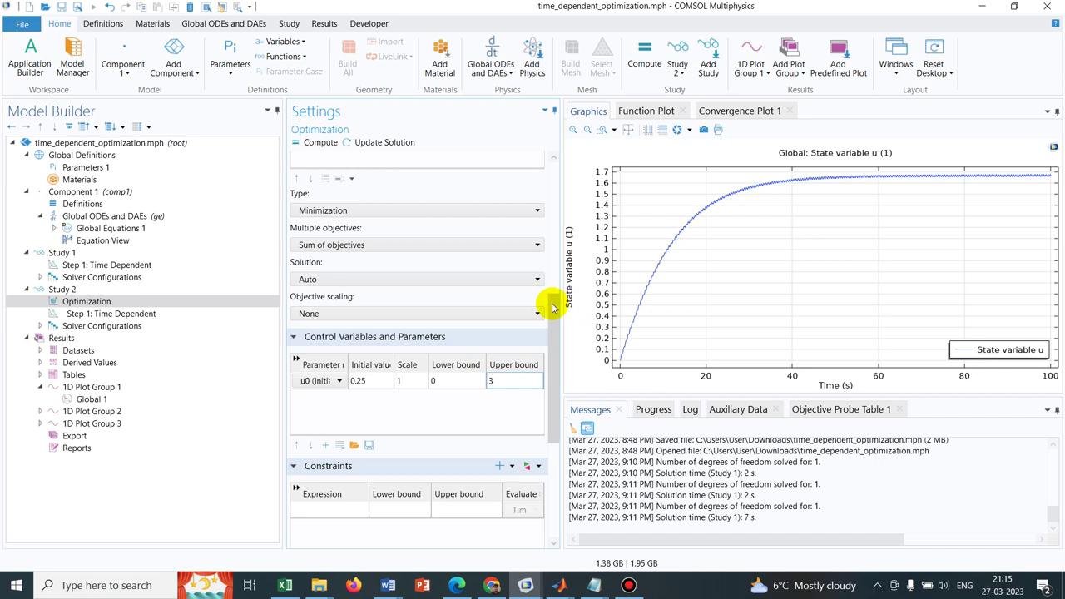
left_click_drag(552, 302, 553, 367)
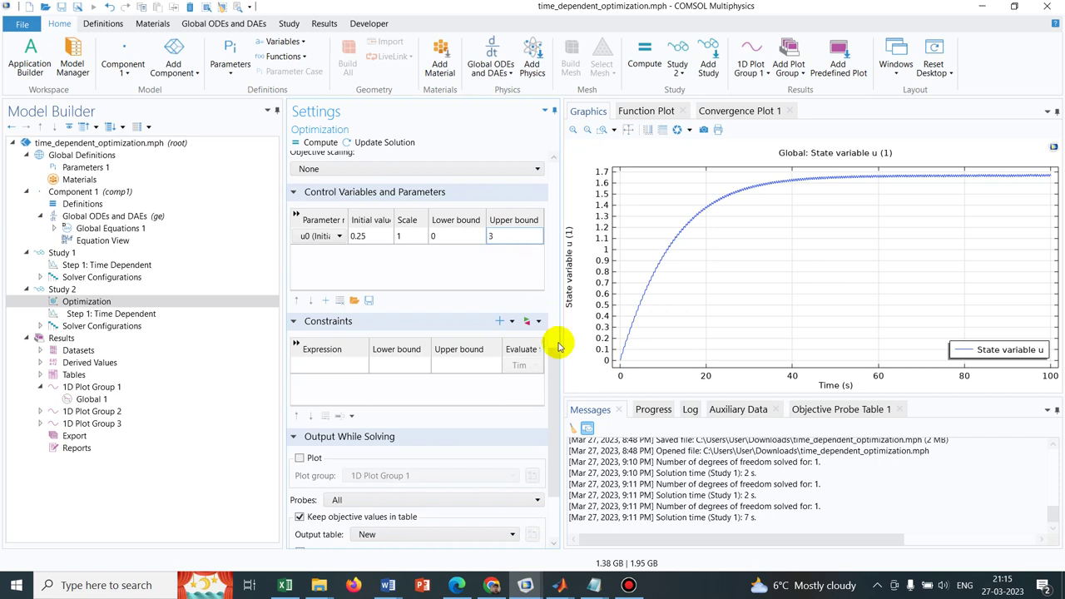
left_click_drag(556, 367, 552, 313)
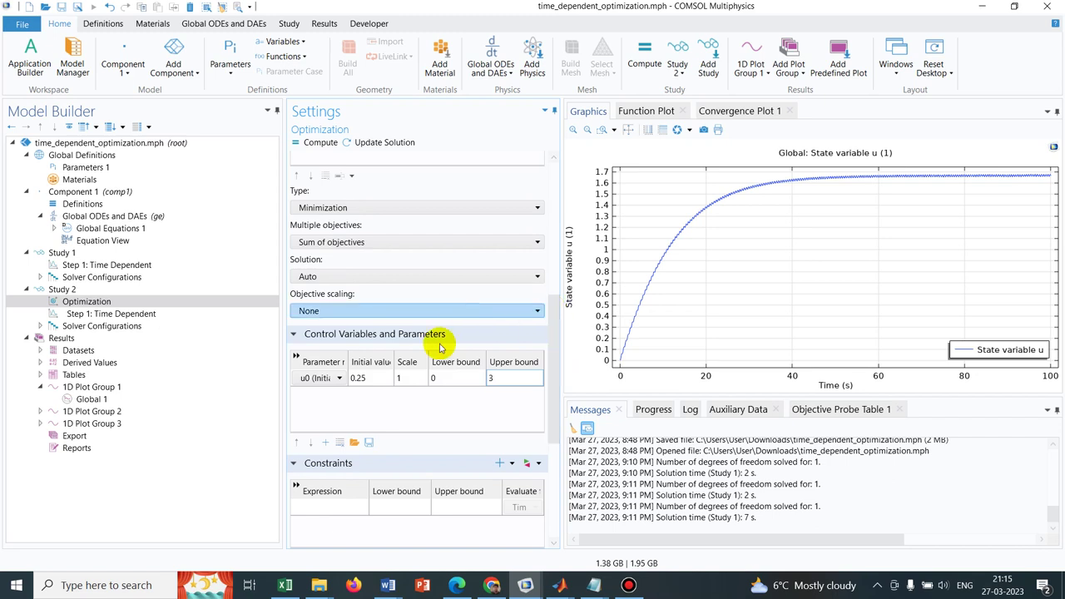
mouse_move(549, 5)
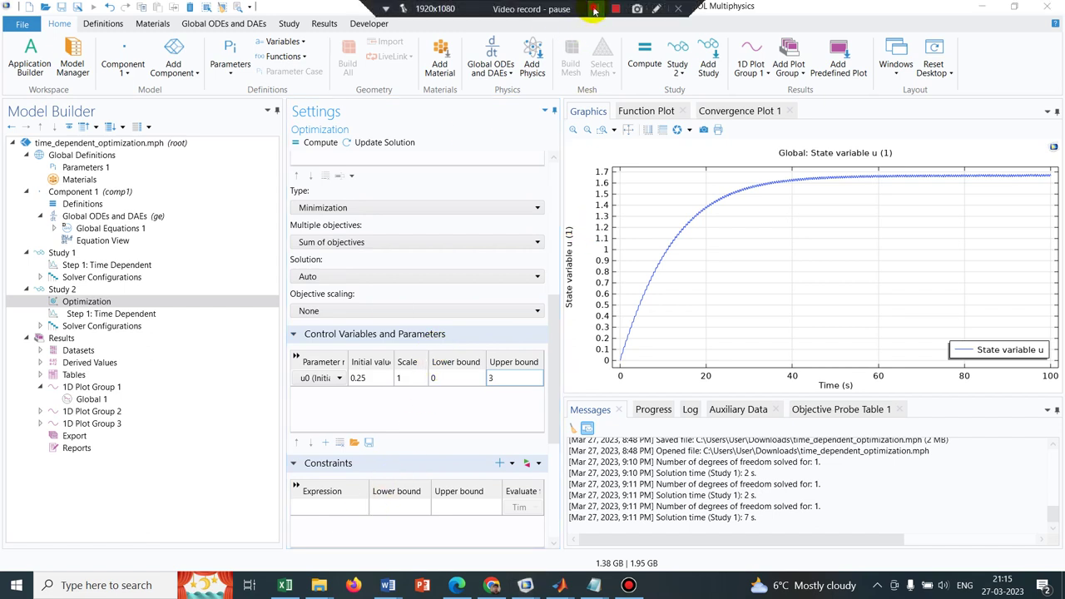
left_click(595, 9)
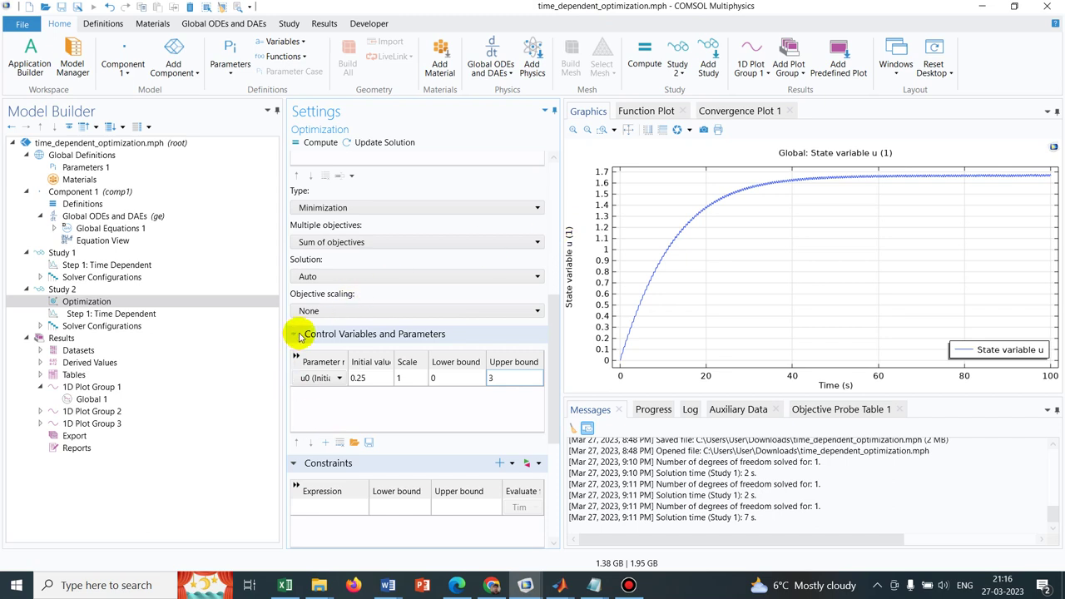
left_click_drag(556, 350, 550, 222)
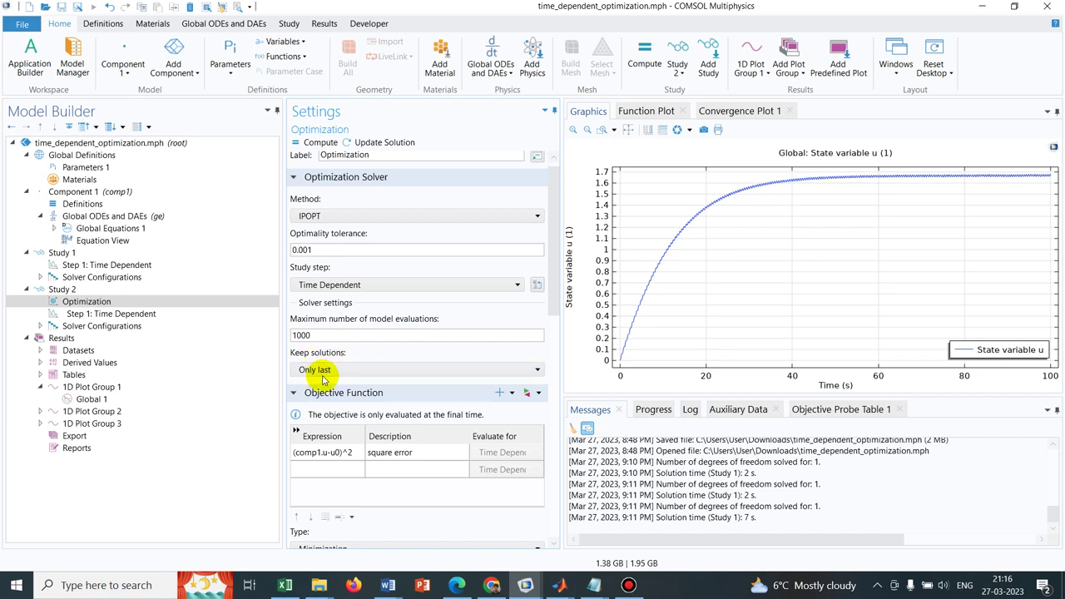
- Compute the Study 2 IPOPT optimization and review its log and convergence plot, reaching objective 3.00e-08
left_click(100, 315)
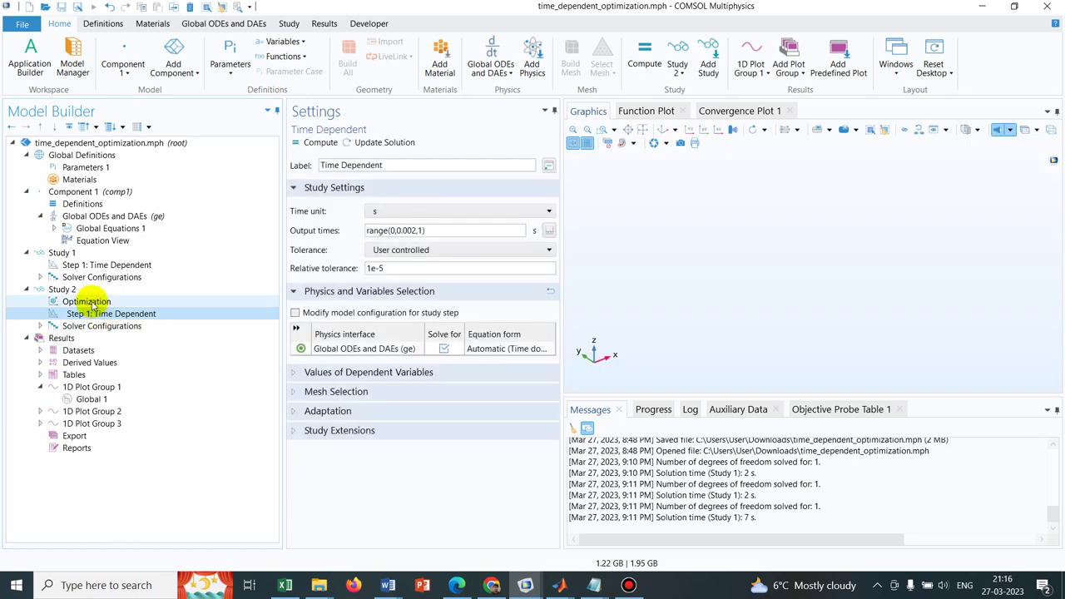
left_click(87, 301)
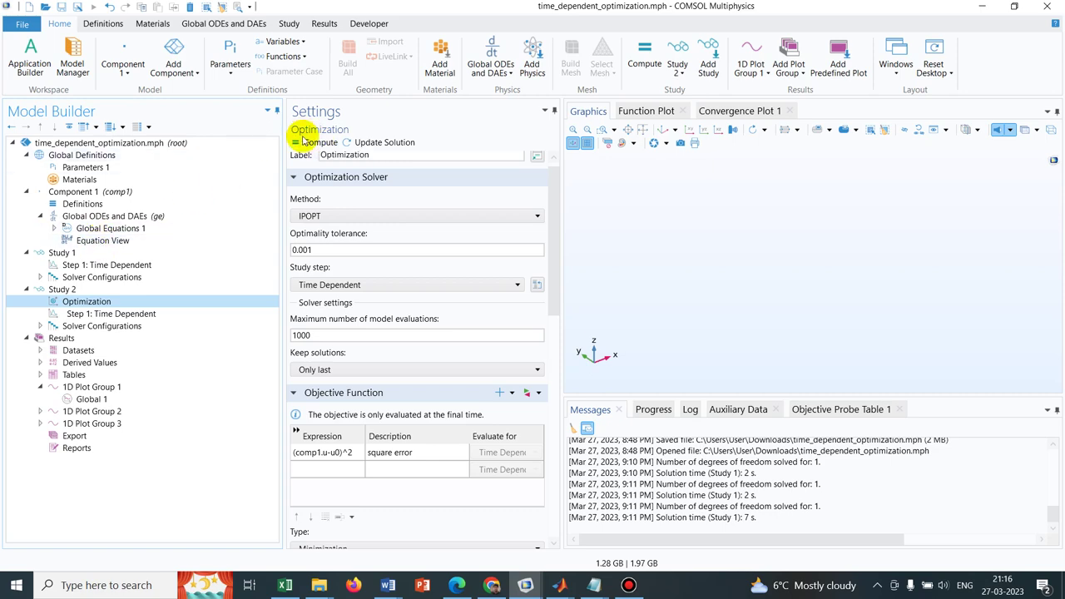
left_click(320, 143)
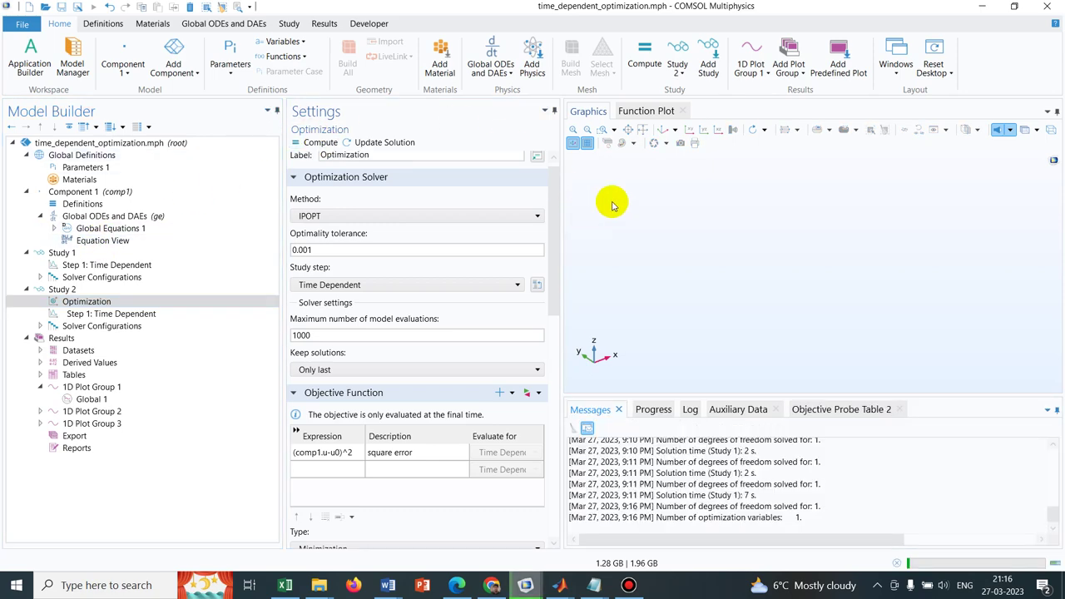
left_click(695, 410)
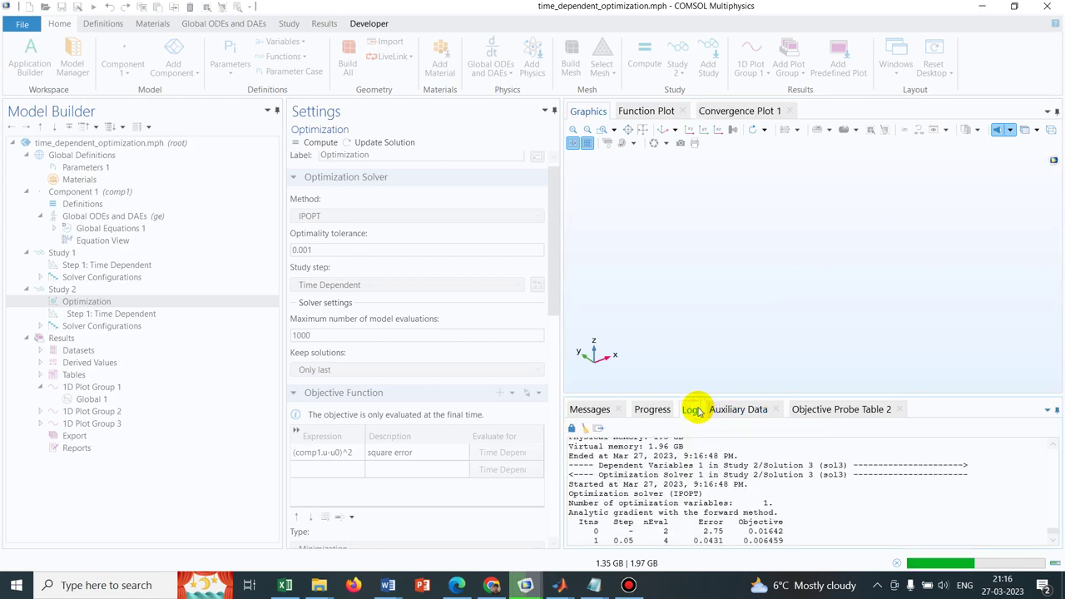
left_click(736, 112)
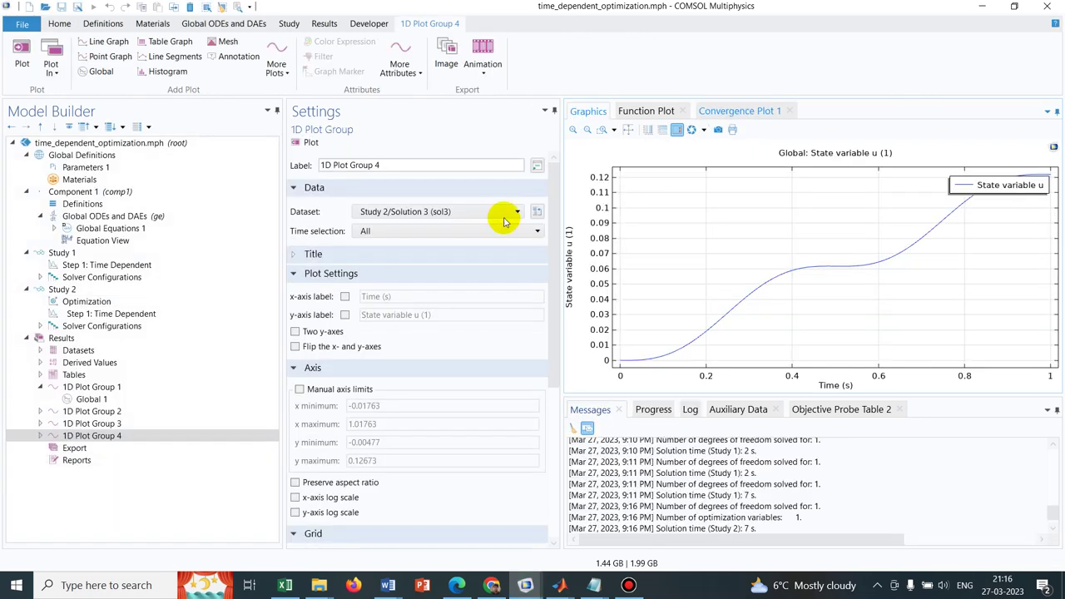
- Change the Global 1 plot expression in 1D Plot Group 4 from u to u-u0 and replot
left_click(53, 435)
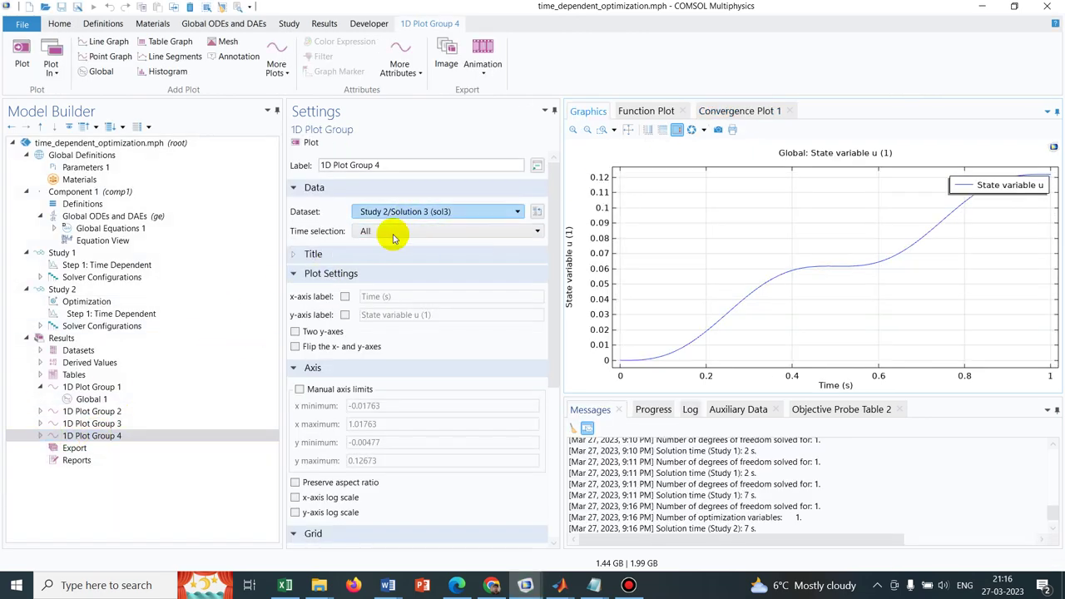
left_click(40, 436)
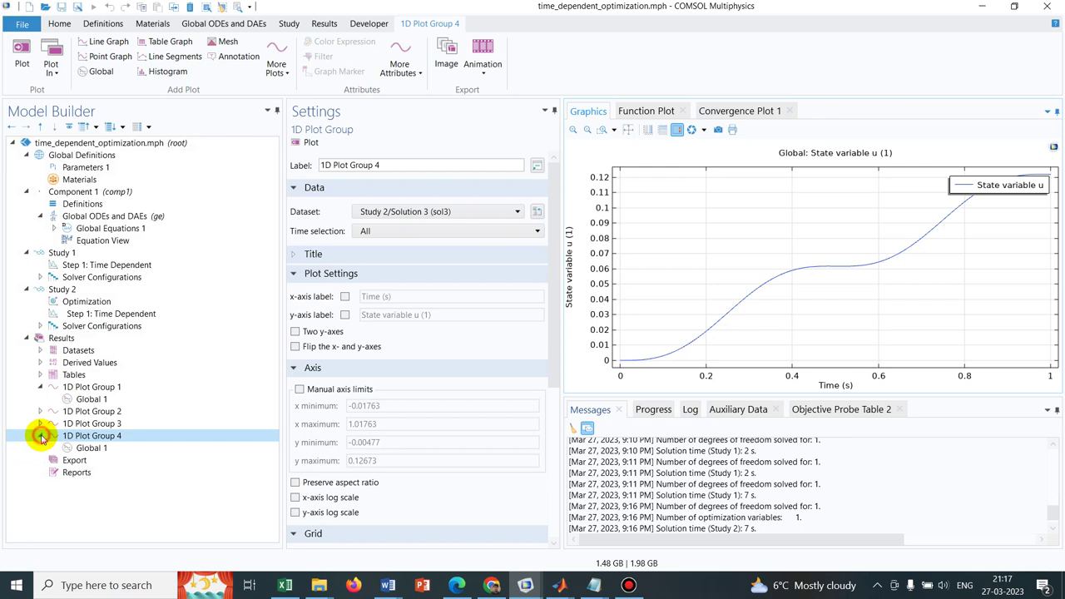
left_click(93, 448)
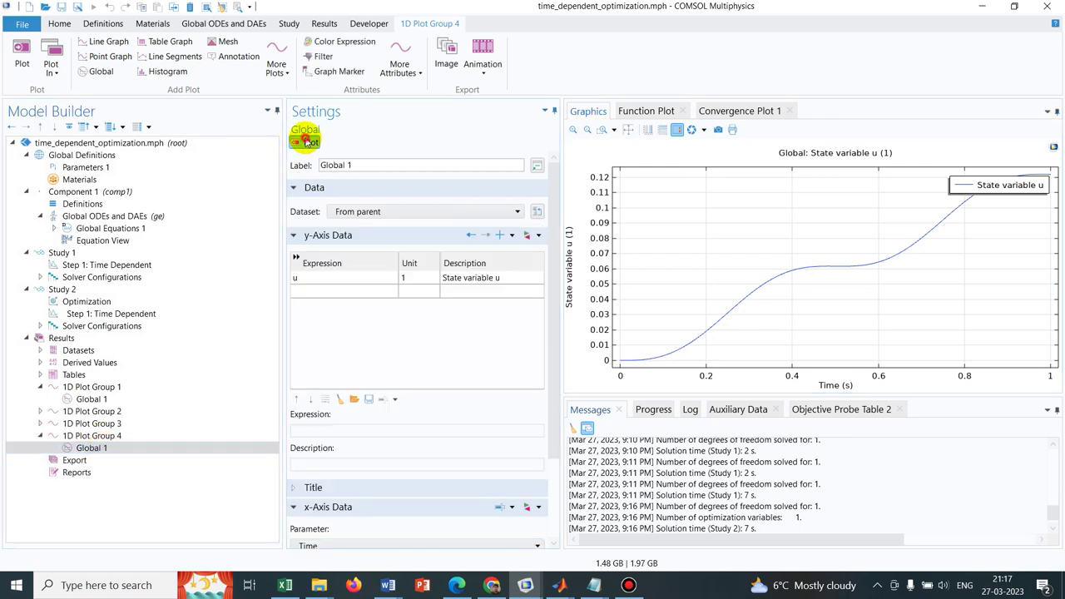
left_click(308, 277)
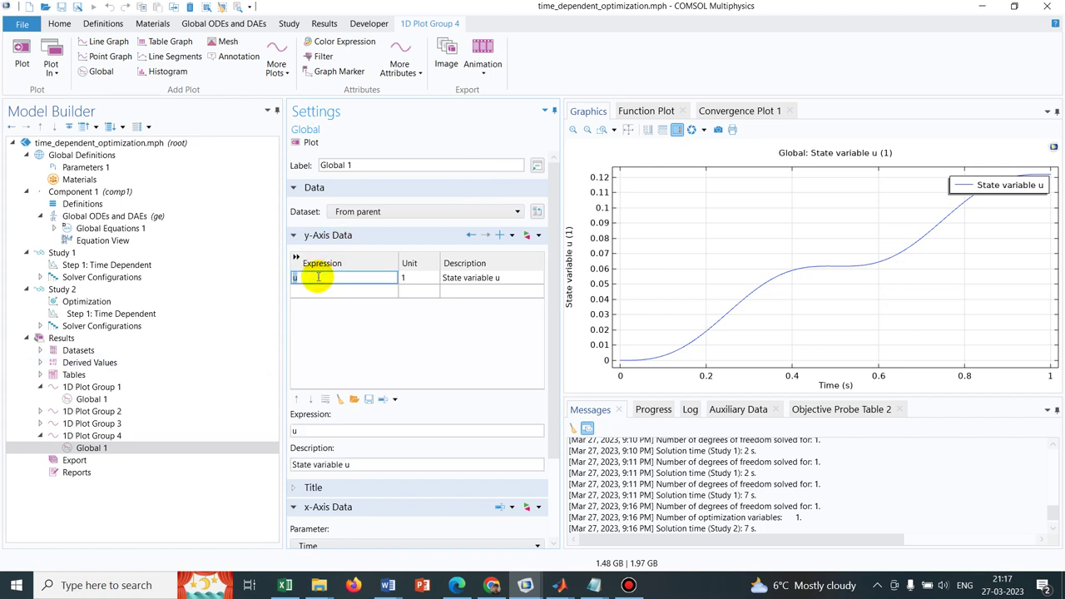
left_click(318, 278)
type("-")
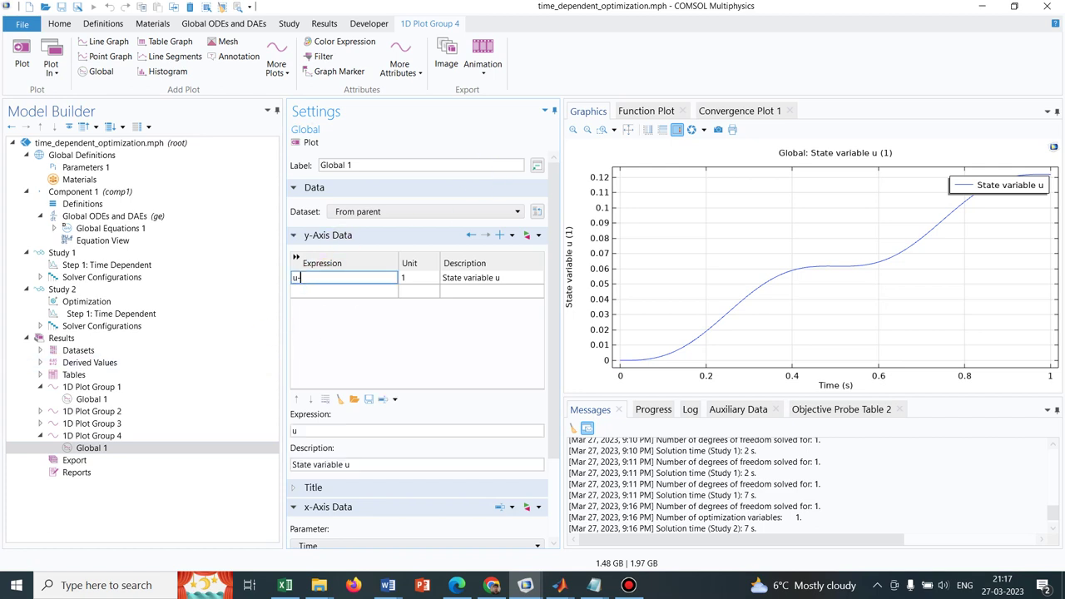
type("u0")
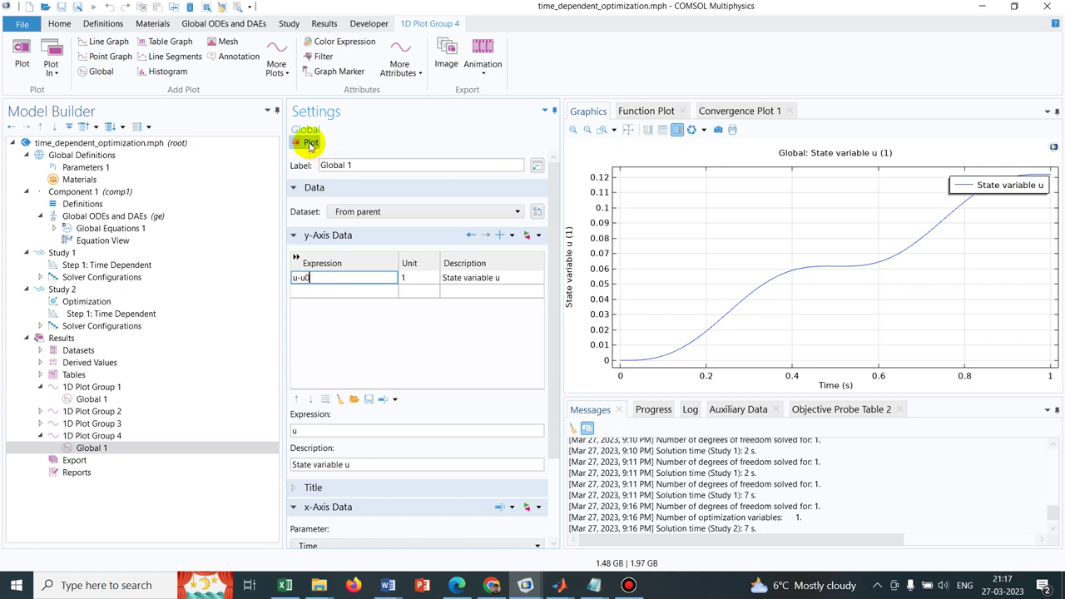
left_click(310, 143)
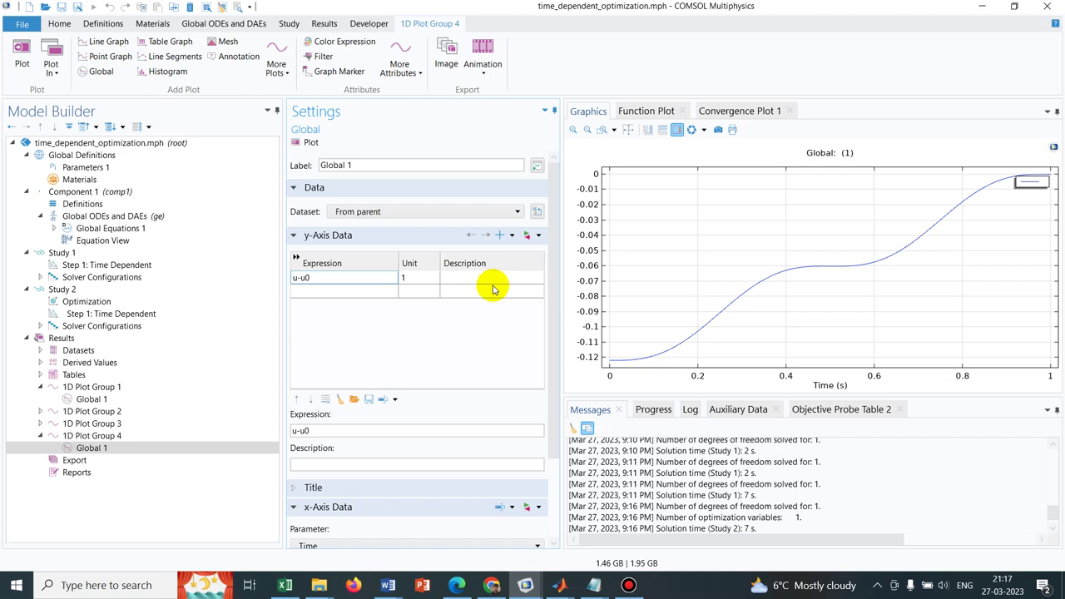
- Replace the u-u0 expression with u0 and replot, showing u0 flat near 0.12
left_click(119, 436)
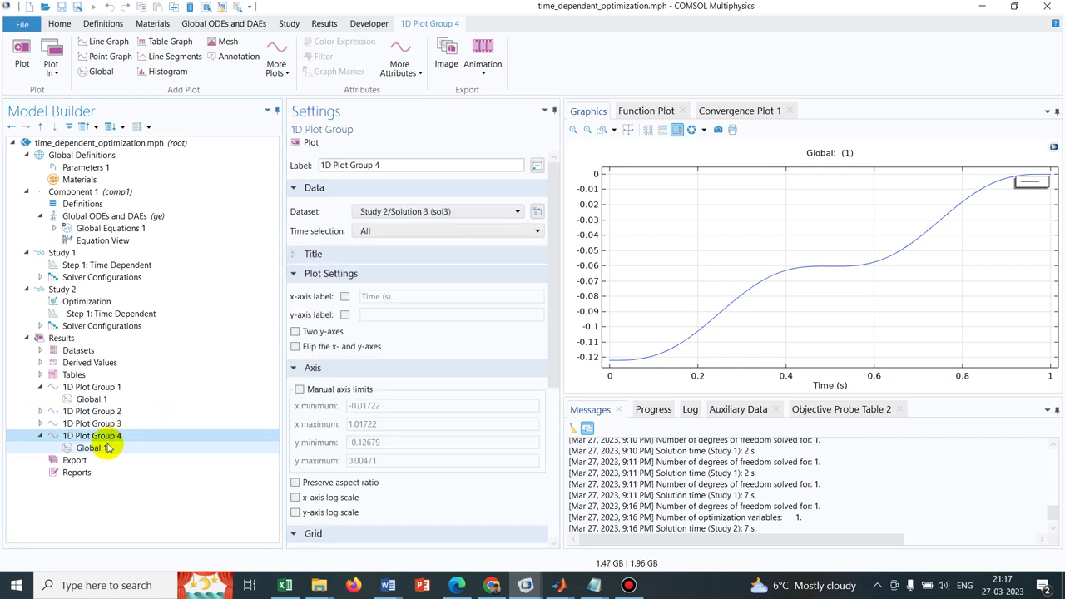
left_click(108, 448)
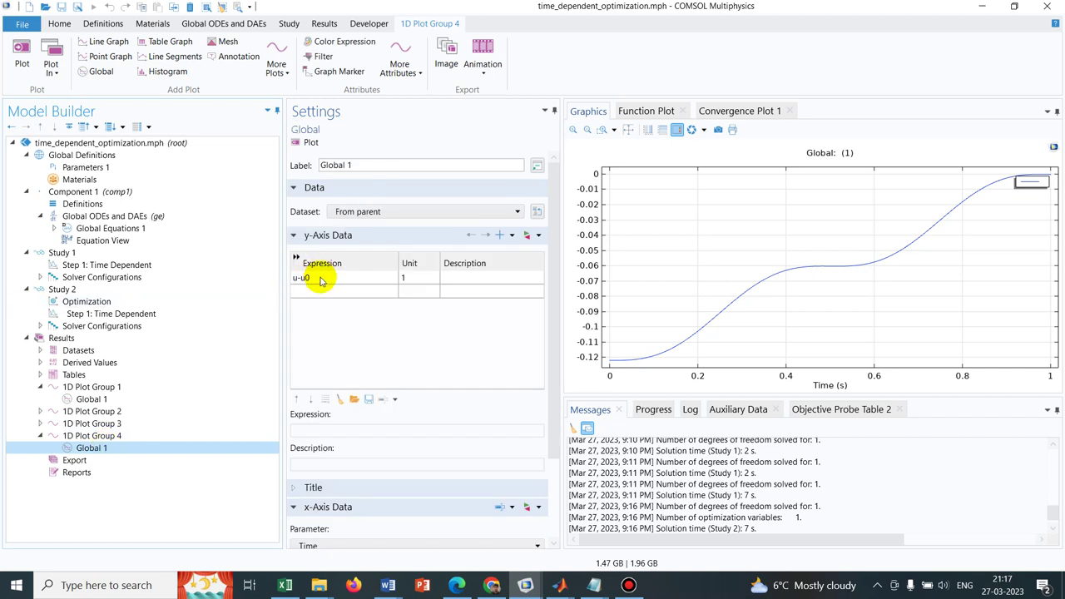
double_click(320, 279)
type("u0")
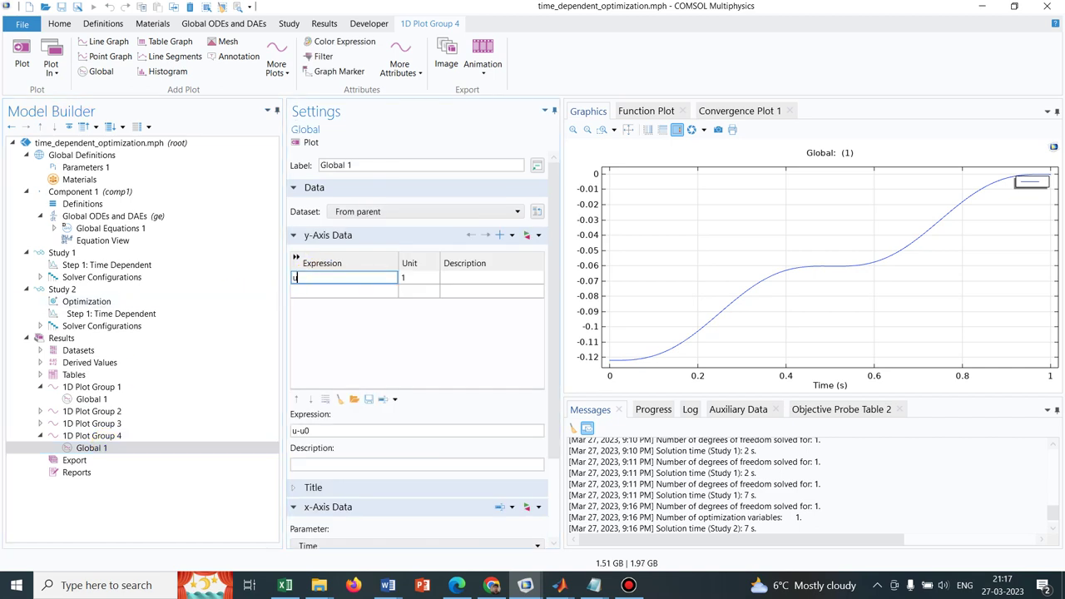
left_click(308, 144)
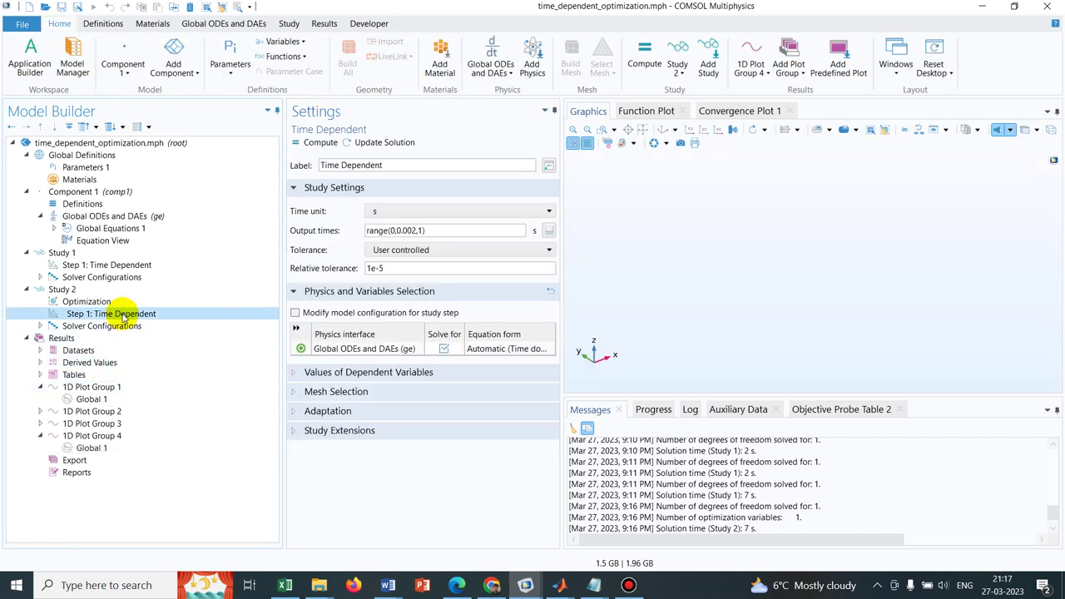
- Extend Study 2's output times to range(0,0.002,100)
left_click(433, 230)
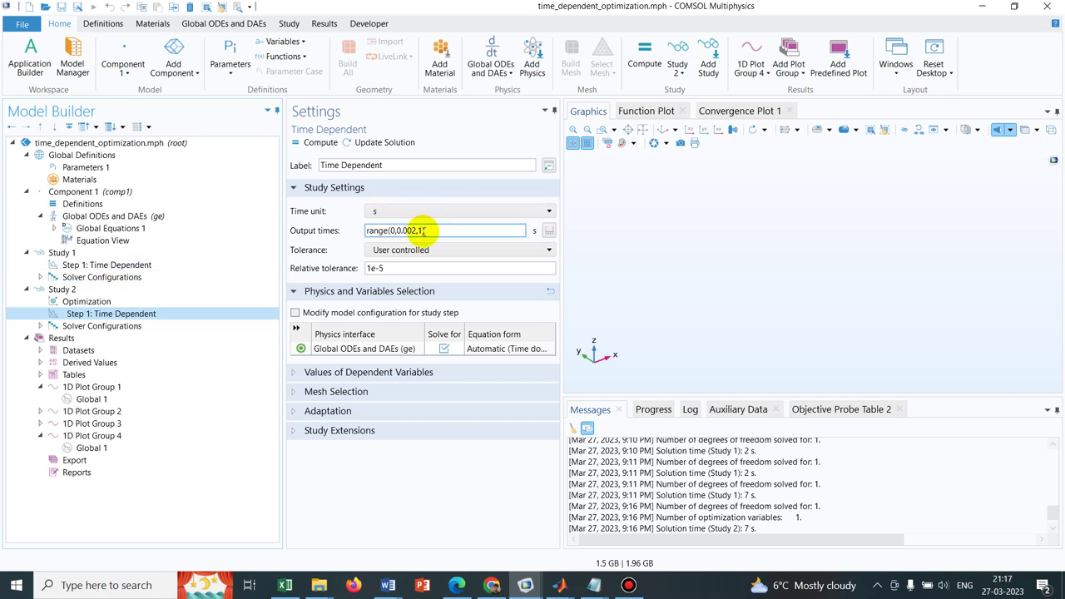
left_click(423, 230)
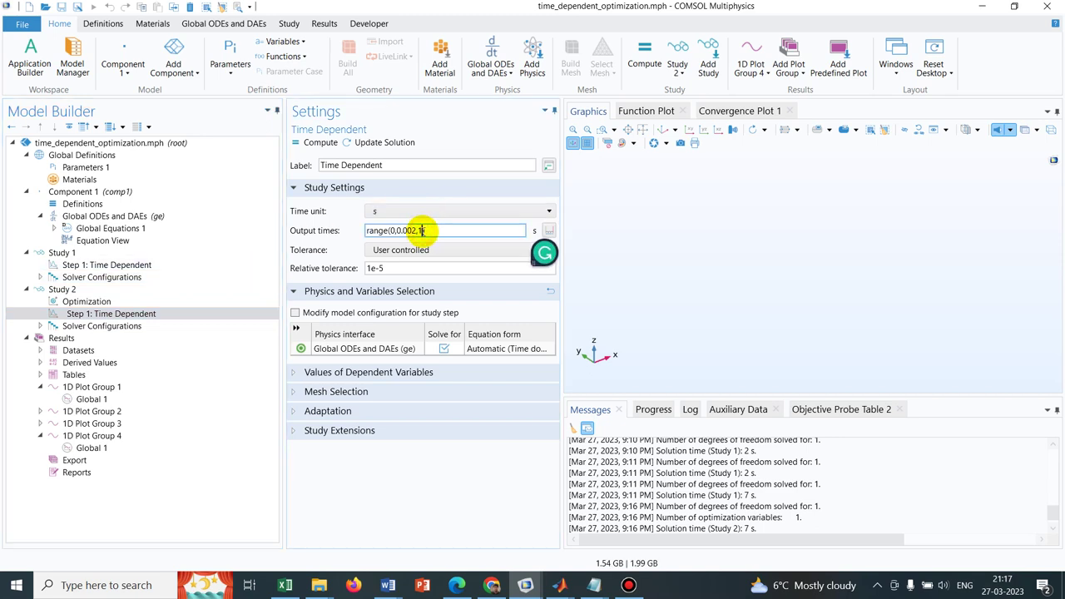
type("00")
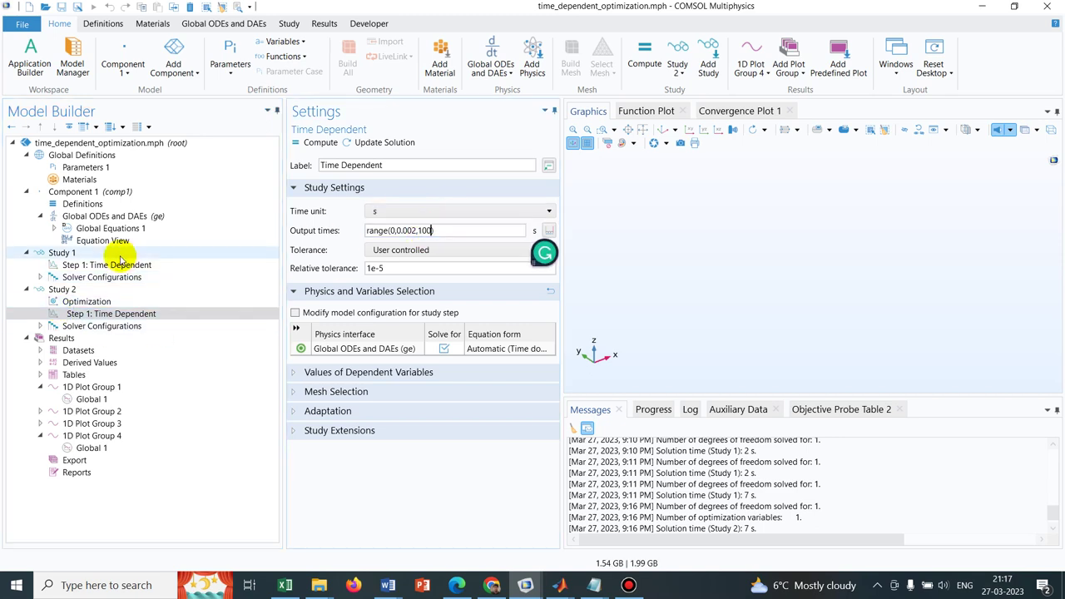
- Rerun the Study 2 optimization and follow the solver log until u0 settles near 1.67
left_click(106, 291)
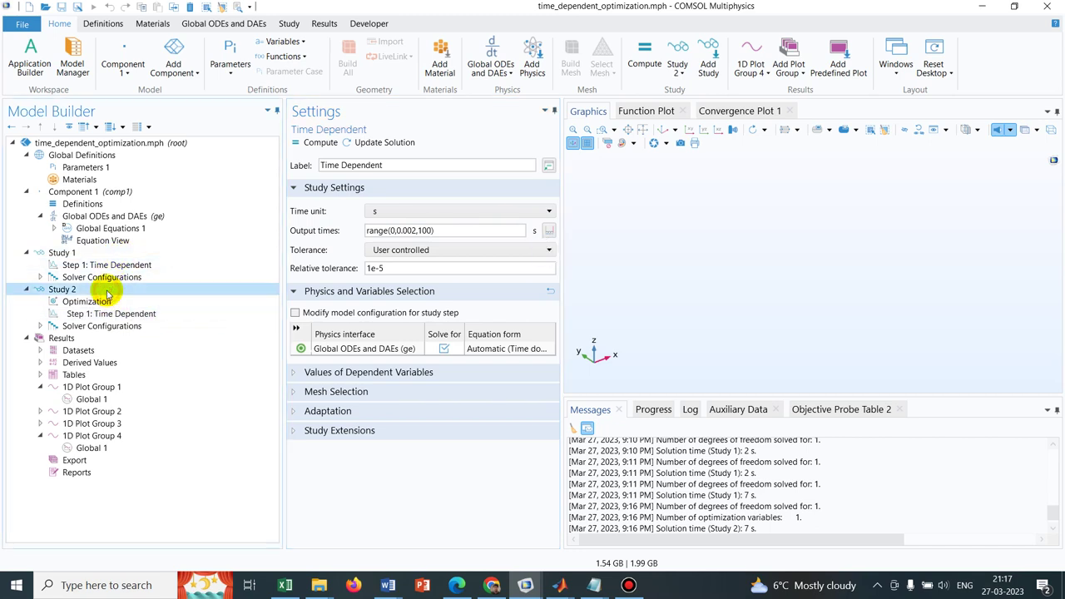
left_click(95, 301)
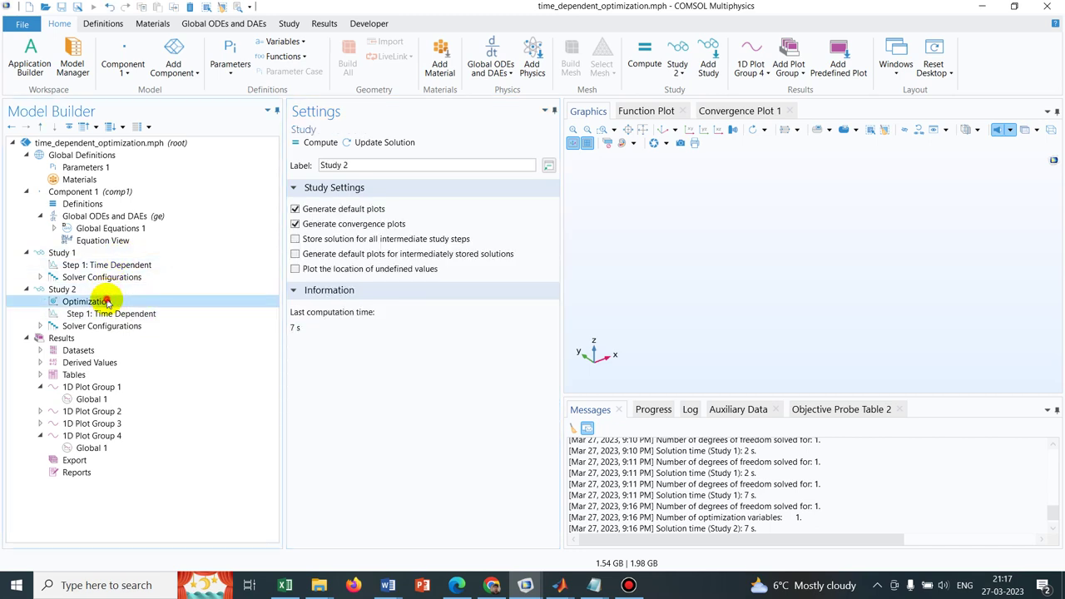
left_click(316, 145)
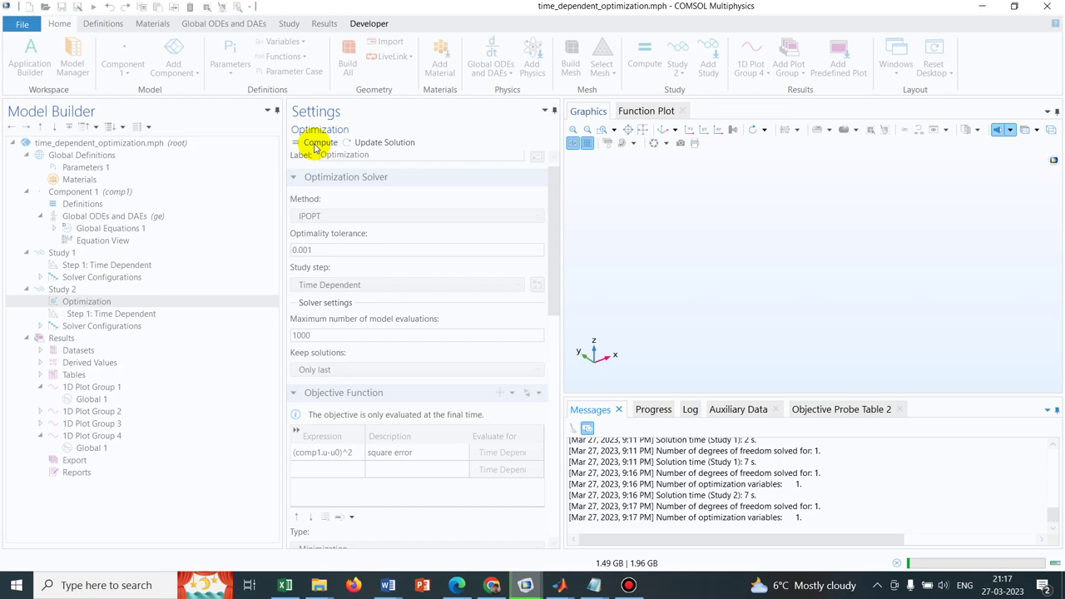
left_click(689, 410)
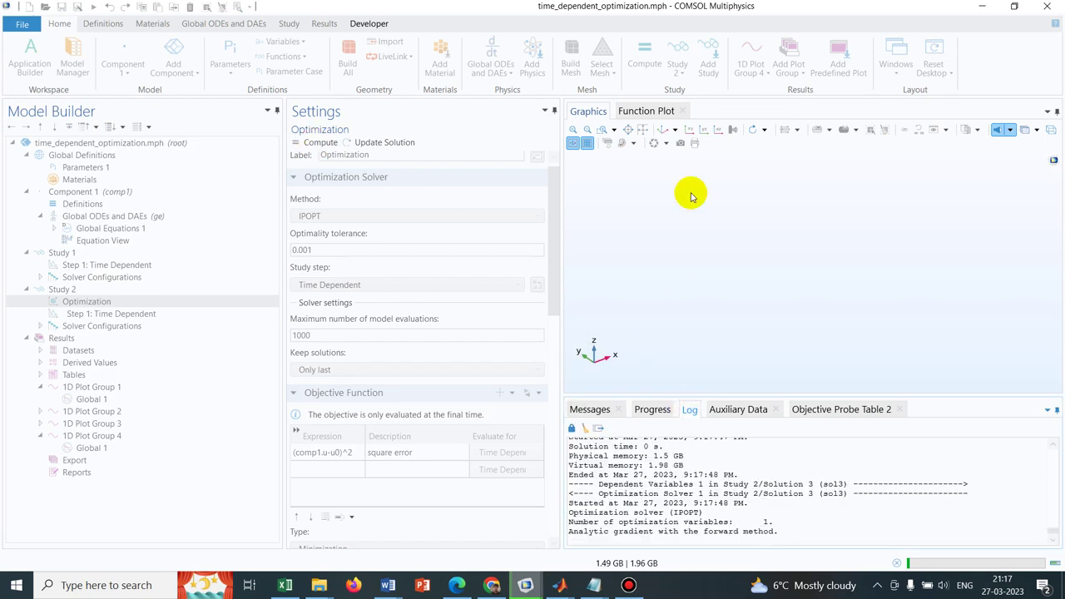
left_click(654, 411)
left_click(693, 408)
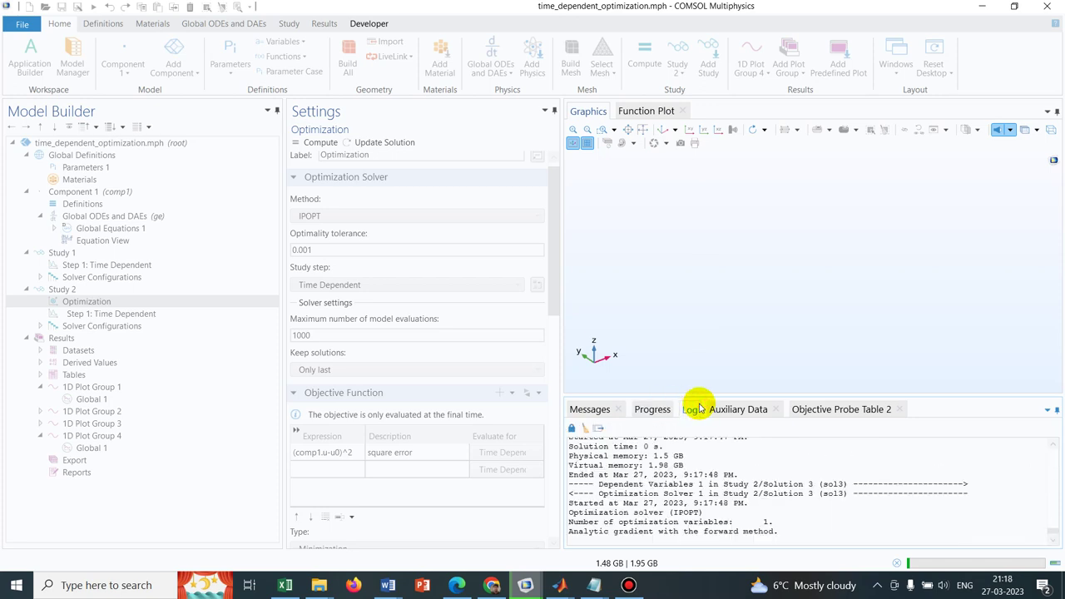
mouse_move(542, 8)
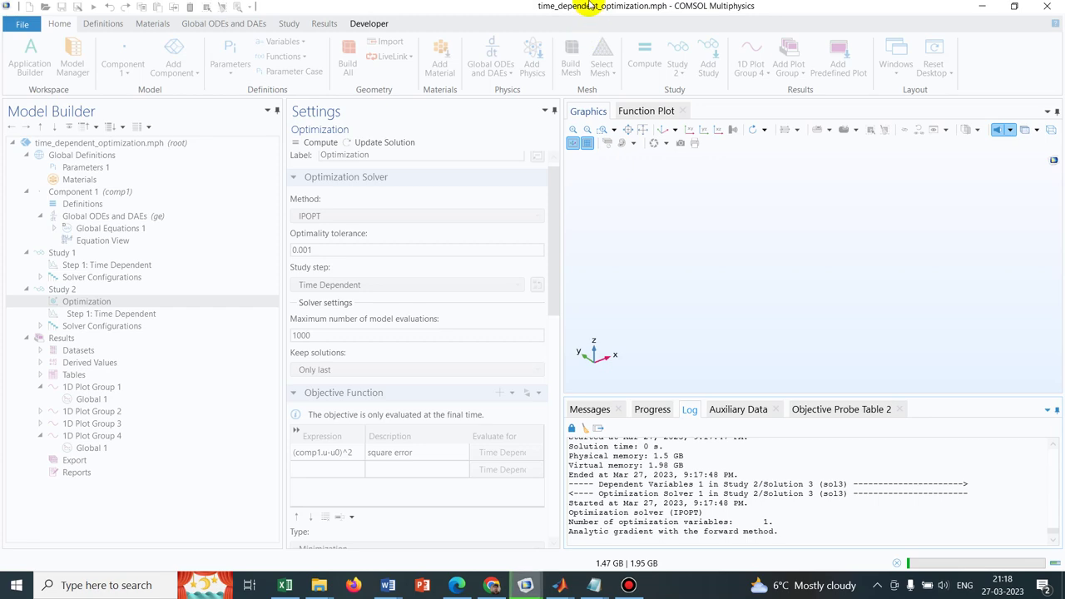
mouse_move(590, 7)
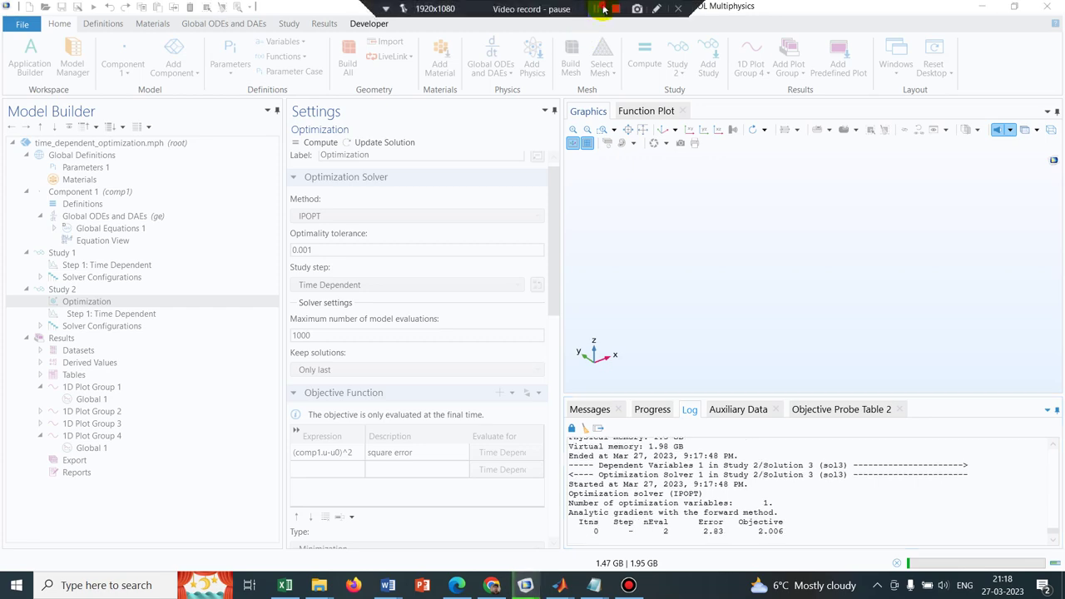
left_click(604, 8)
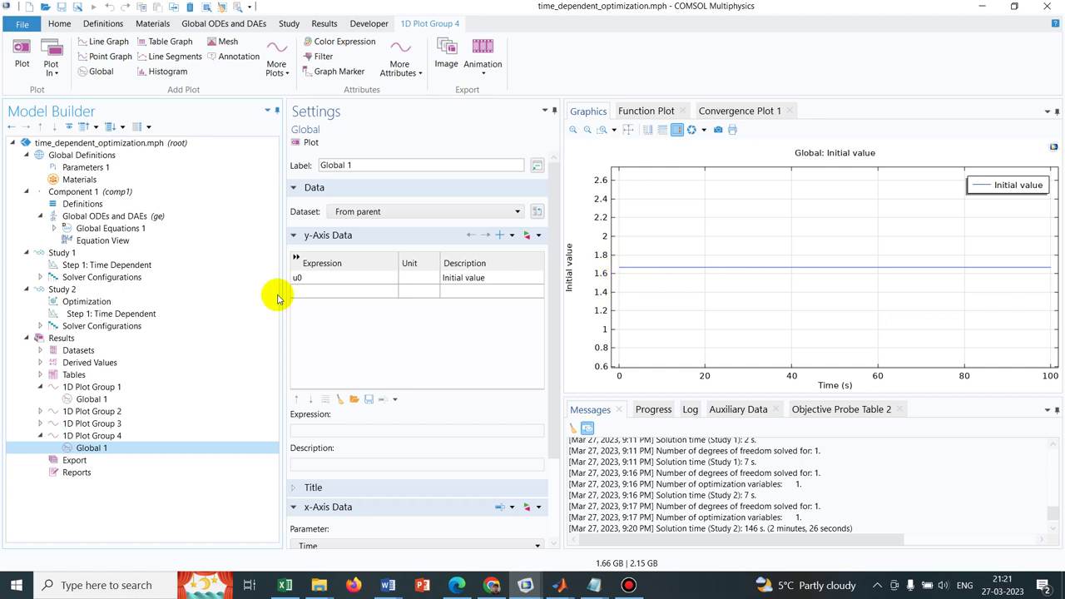
- Recompute Study 1's time-dependent step so u levels near 1.67 by 100 s
left_click(154, 268)
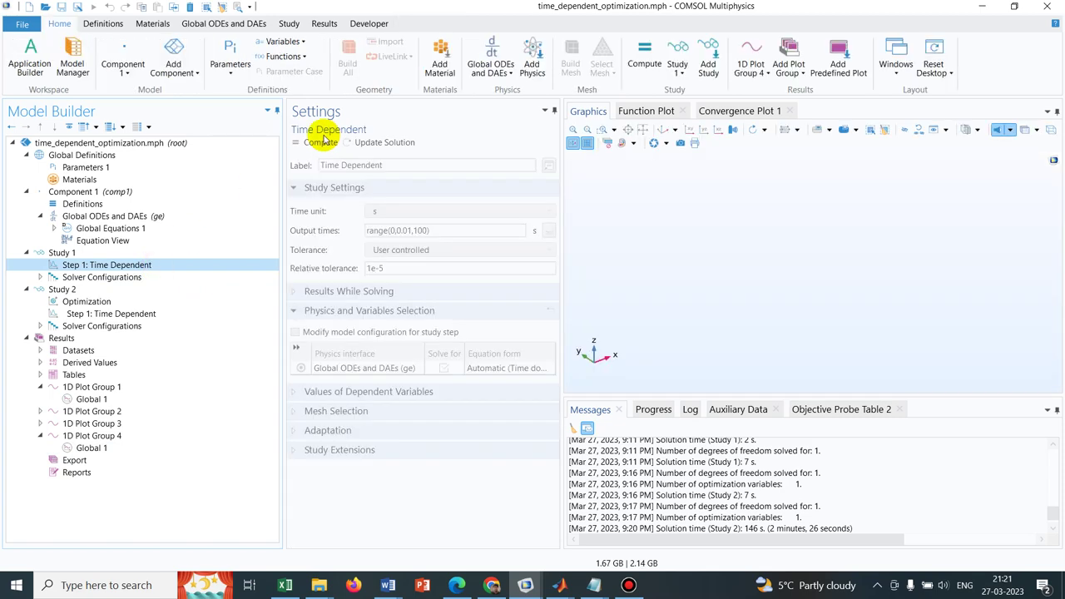
left_click(316, 143)
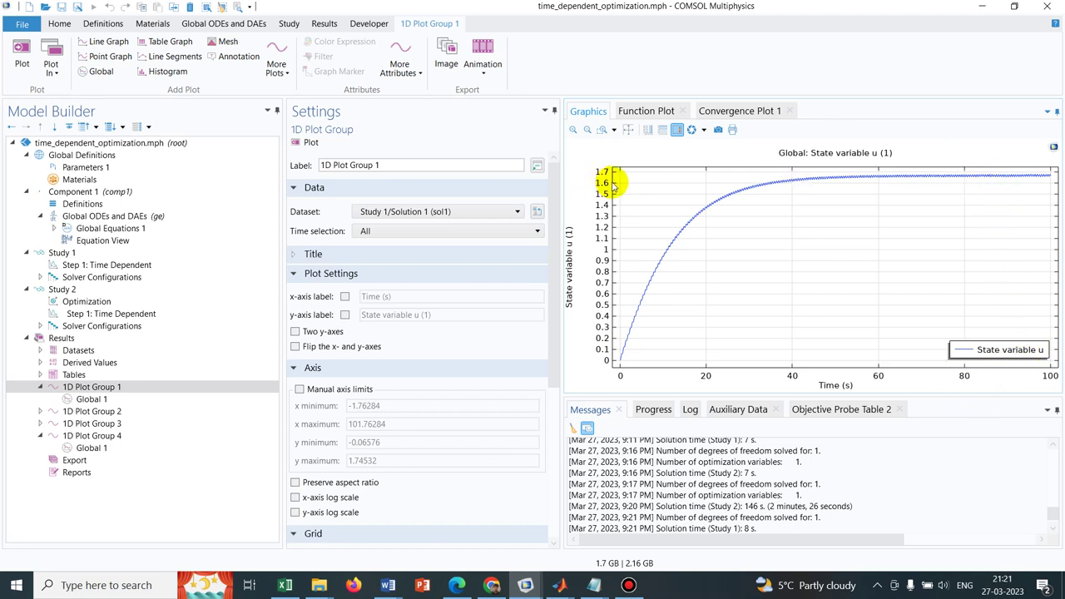
- Select Global 1 under 1D Plot Group 4 to show the optimized u0 plot
left_click(115, 450)
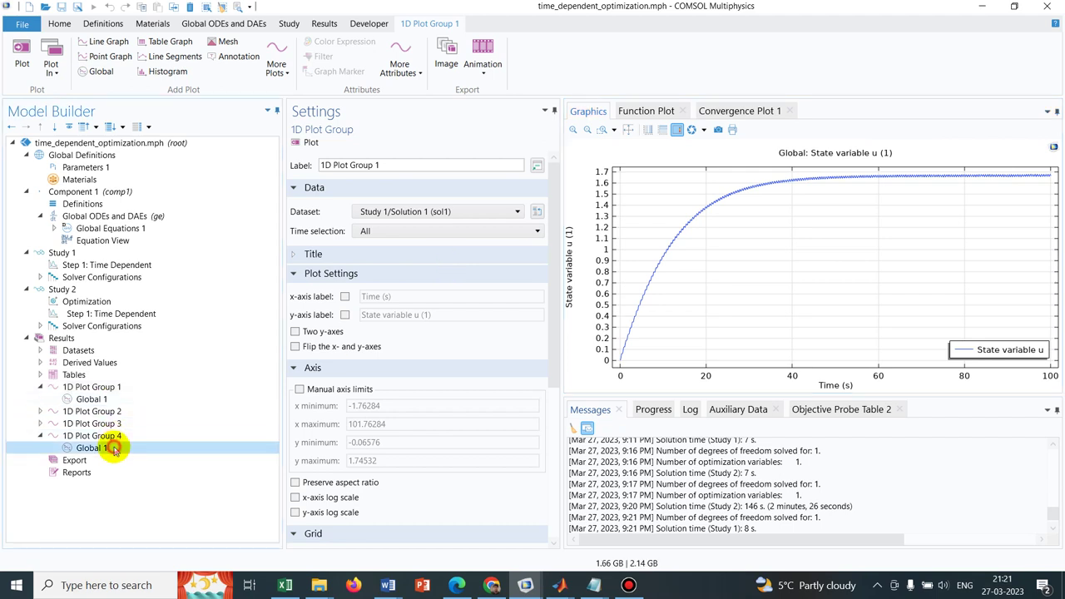